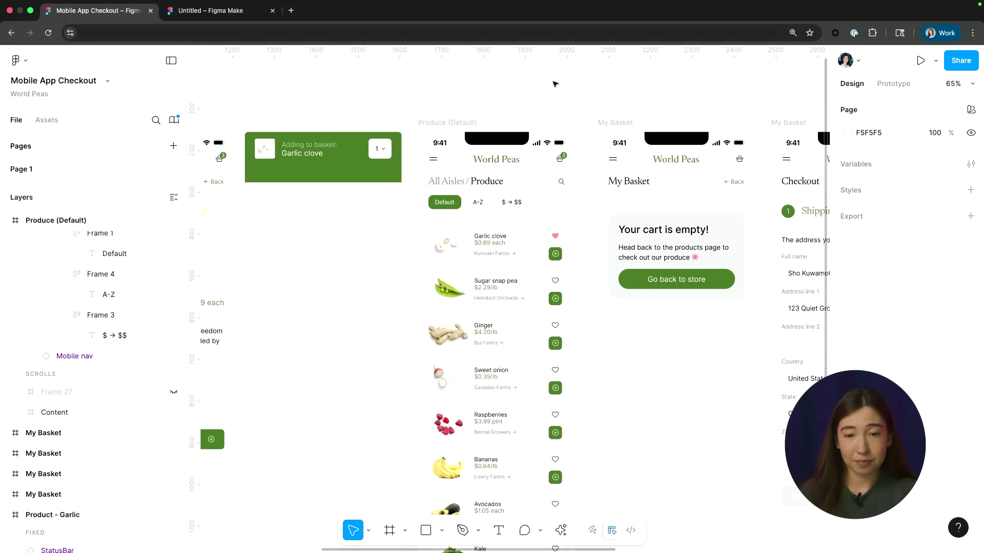
Step: Select the Content list and test-widen the Produce screen, then undo it back to 375 width
{"action": "scroll", "coordinate": [533, 102], "scroll_direction": "down", "scroll_amount": 2}
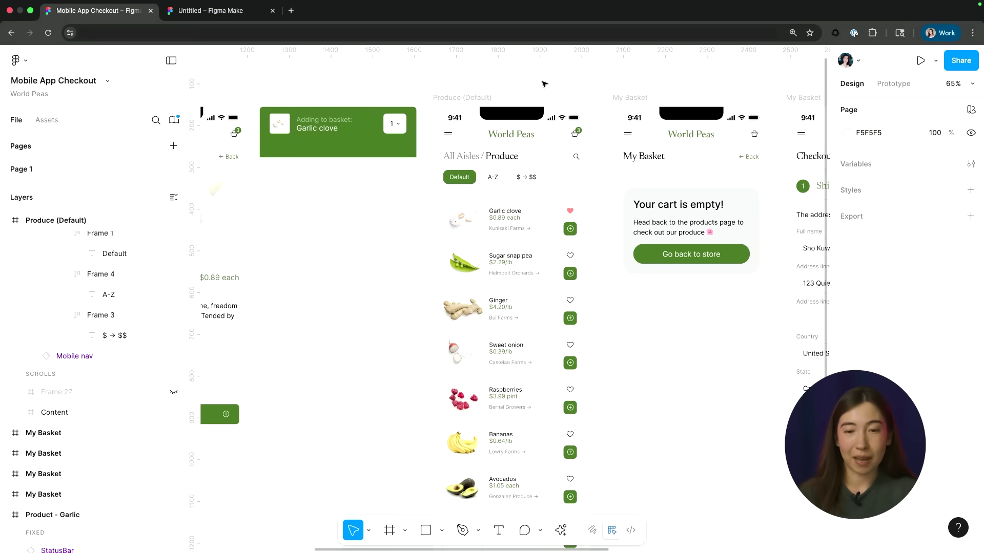
{"action": "left_click", "coordinate": [479, 98]}
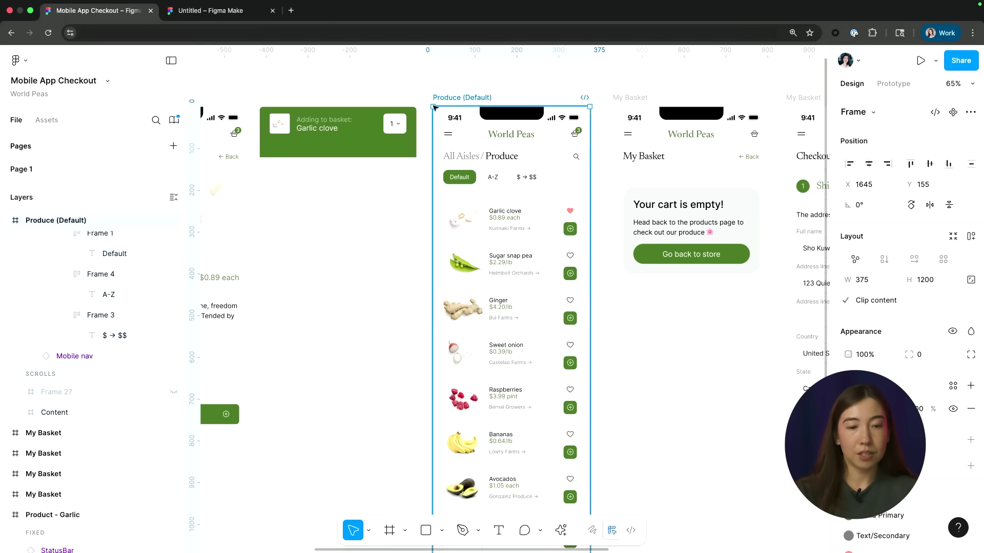
{"action": "scroll", "coordinate": [112, 355], "scroll_direction": "down", "scroll_amount": 1}
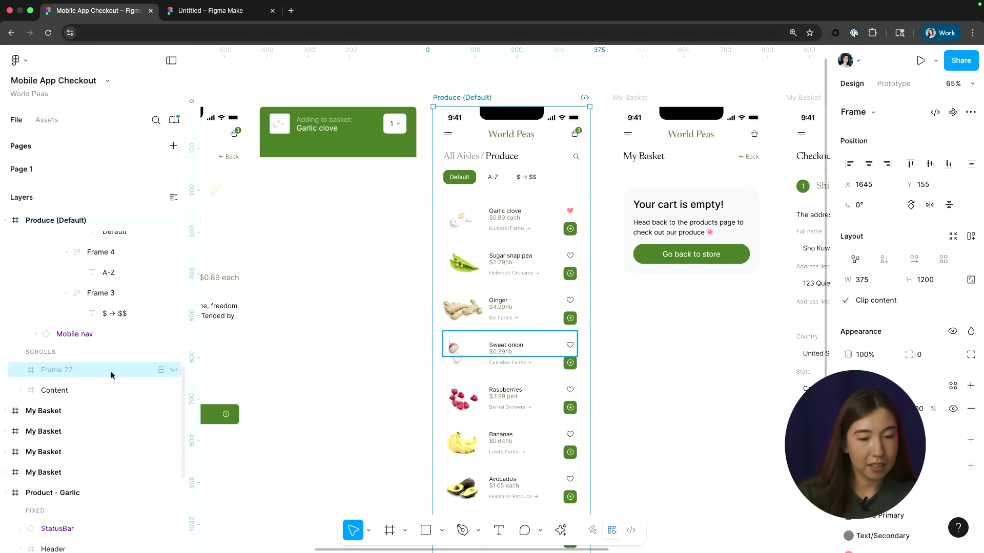
{"action": "left_click", "coordinate": [97, 390]}
{"action": "scroll", "coordinate": [484, 250], "scroll_direction": "down", "scroll_amount": 2}
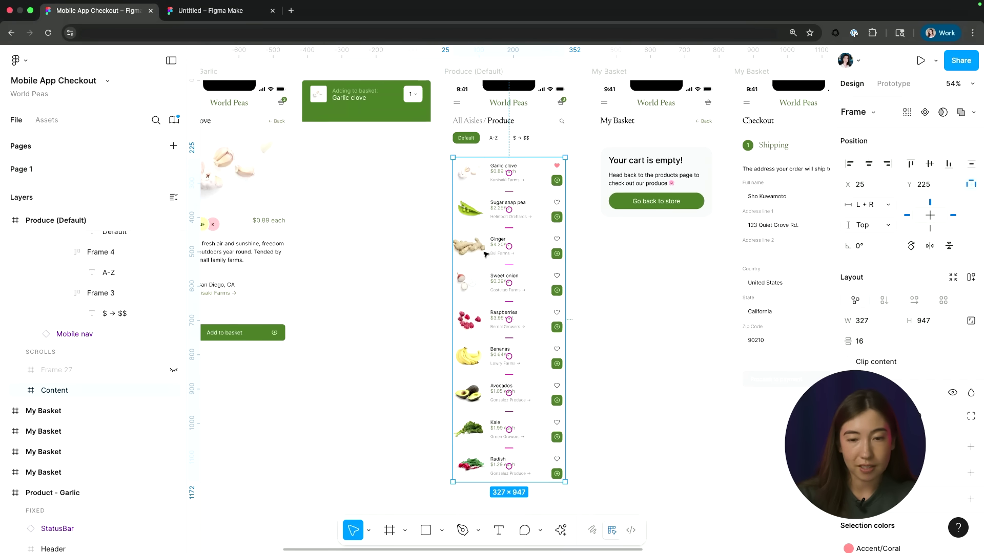
{"action": "left_click", "coordinate": [469, 71]}
{"action": "left_click_drag", "start_coordinate": [468, 71], "coordinate": [359, 174]}
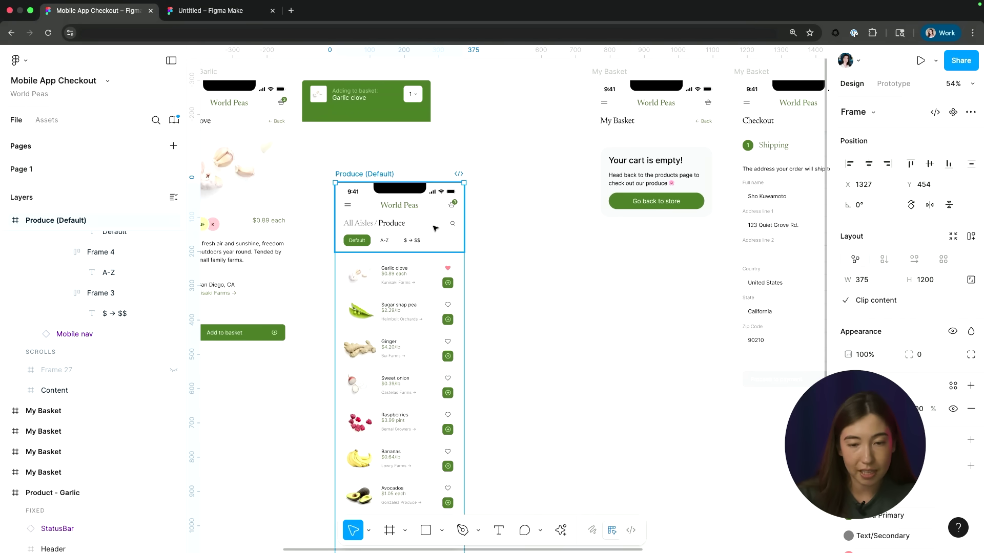
{"action": "left_click_drag", "start_coordinate": [464, 247], "coordinate": [496, 246]}
{"action": "key", "text": "ctrl+z"}
Step: Apply suggested auto layout to the Content product list and widen the screen to confirm it stretches
{"action": "scroll", "coordinate": [410, 267], "scroll_direction": "down", "scroll_amount": 2}
{"action": "scroll", "coordinate": [409, 267], "scroll_direction": "left", "scroll_amount": 2}
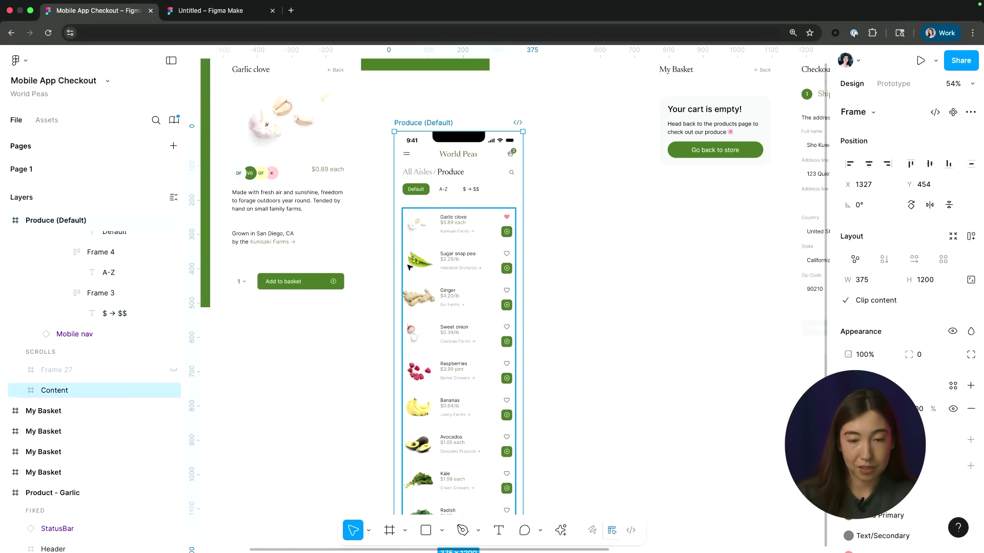
{"action": "scroll", "coordinate": [410, 266], "scroll_direction": "up", "scroll_amount": 3}
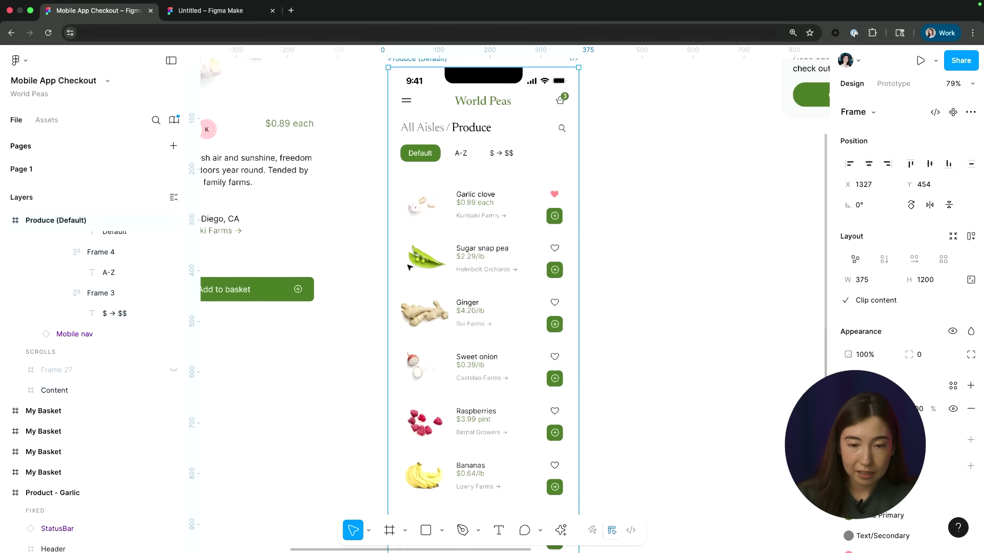
{"action": "left_click", "coordinate": [441, 242]}
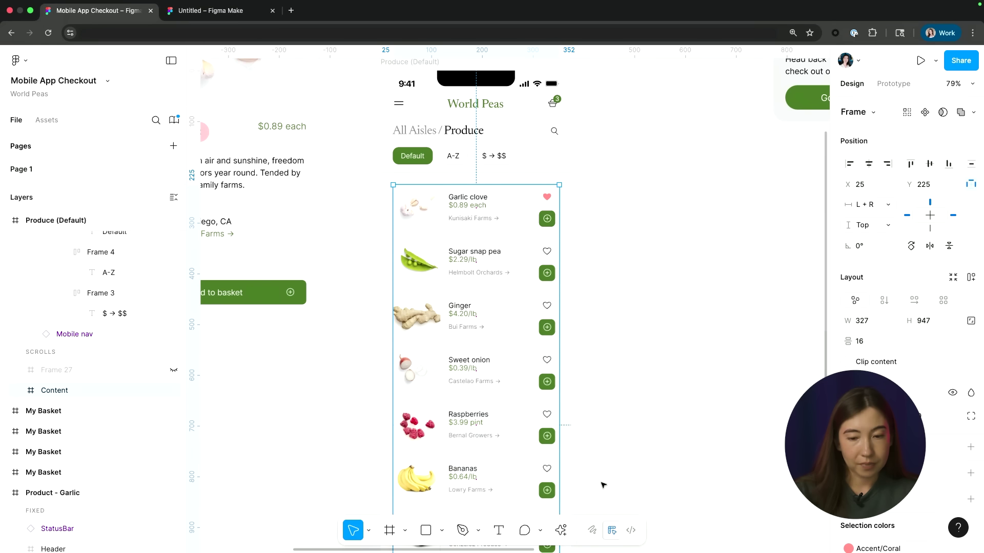
{"action": "left_click", "coordinate": [562, 531]}
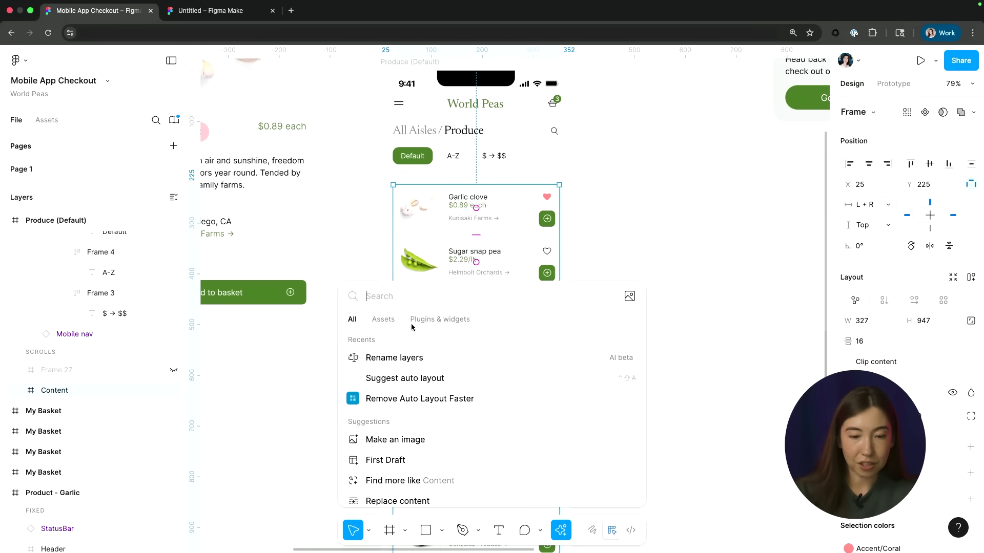
{"action": "left_click", "coordinate": [407, 379]}
{"action": "scroll", "coordinate": [615, 292], "scroll_direction": "down", "scroll_amount": 3}
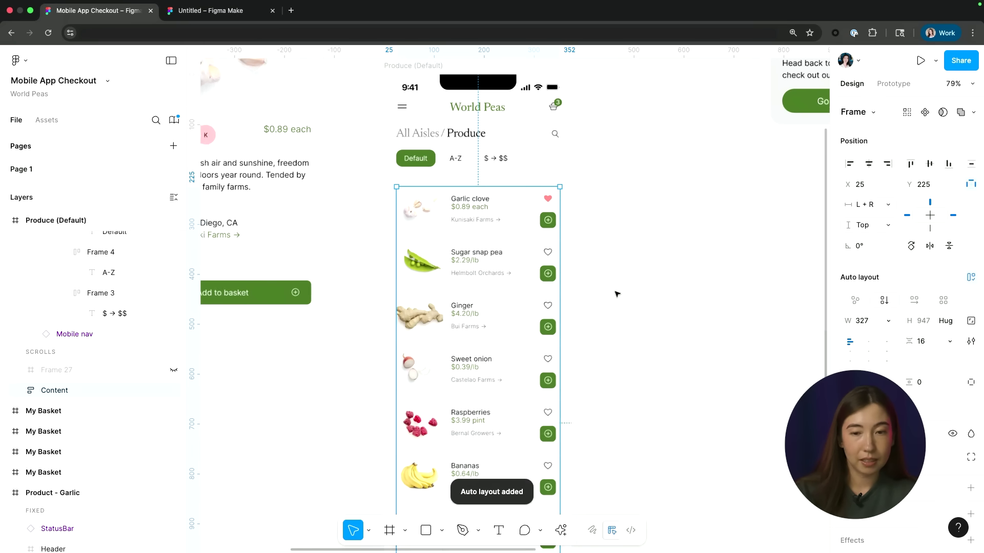
{"action": "left_click", "coordinate": [471, 95]}
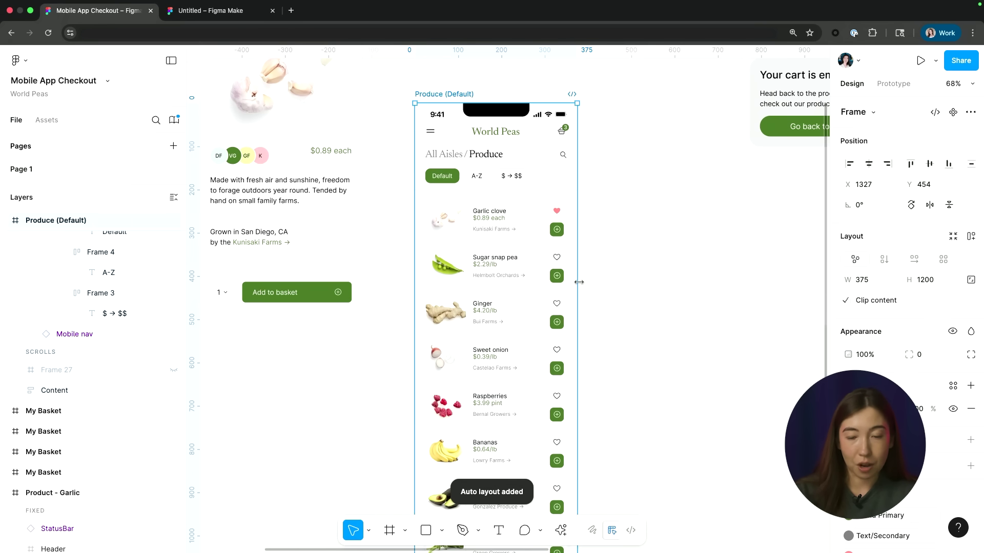
{"action": "mouse_move", "coordinate": [578, 281]}
{"action": "left_mouse_down"}
{"action": "mouse_move", "coordinate": [663, 282]}
{"action": "mouse_move", "coordinate": [578, 284]}
{"action": "left_mouse_up"}
Step: Auto-rename the Produce (Default) layers with Rename layers, yielding names like Search Icon and Filter Container
{"action": "scroll", "coordinate": [619, 286], "scroll_direction": "down", "scroll_amount": 1}
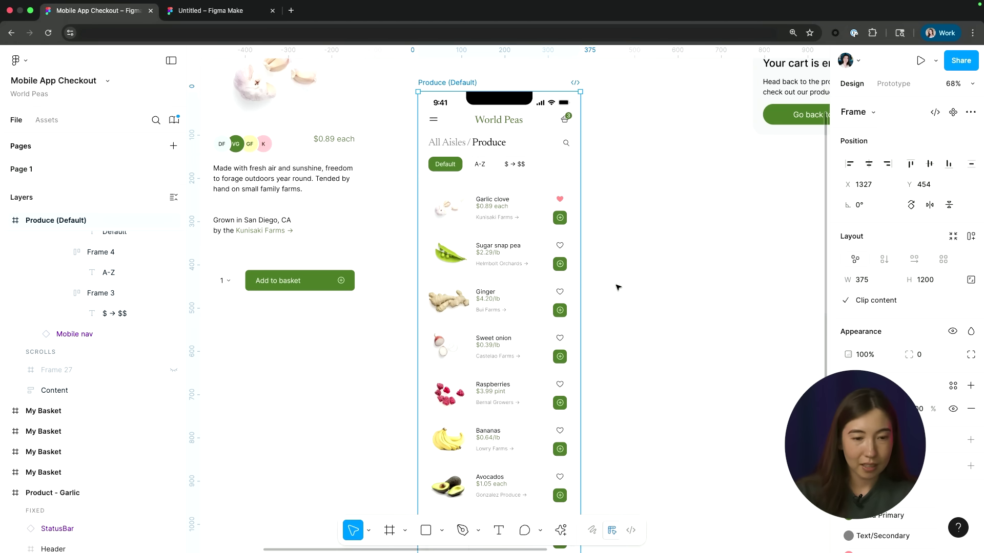
{"action": "scroll", "coordinate": [95, 322], "scroll_direction": "up", "scroll_amount": 5}
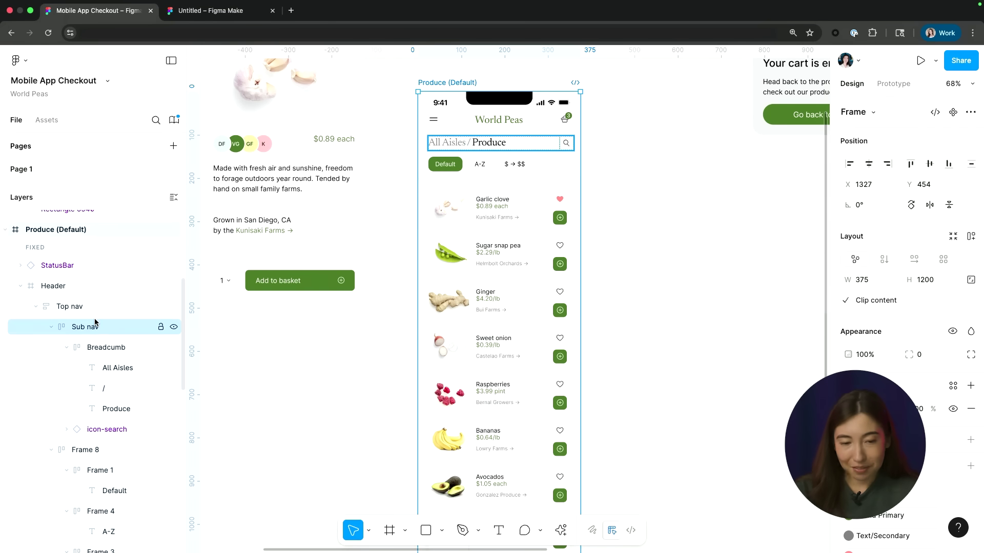
{"action": "scroll", "coordinate": [89, 418], "scroll_direction": "up", "scroll_amount": 3}
{"action": "scroll", "coordinate": [92, 431], "scroll_direction": "down", "scroll_amount": 4}
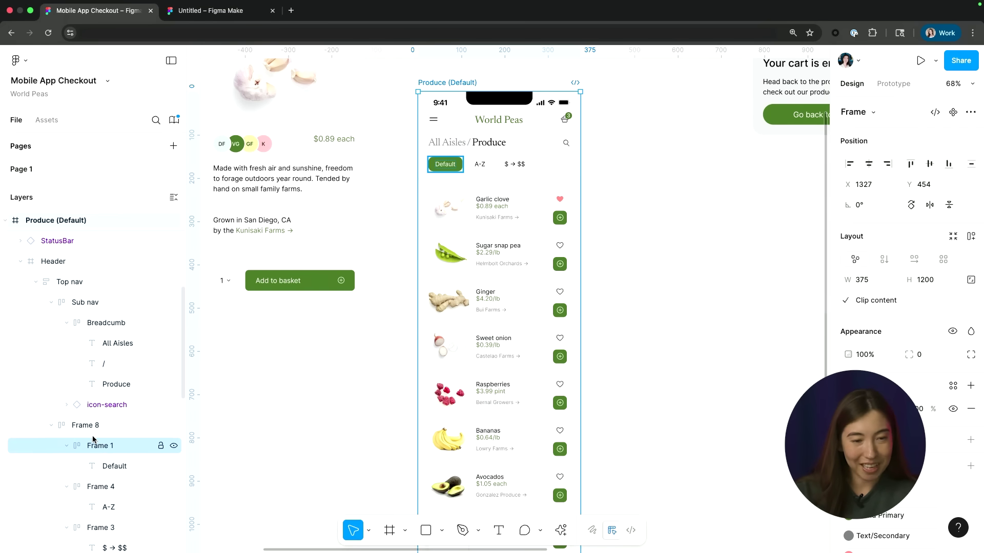
{"action": "scroll", "coordinate": [93, 441], "scroll_direction": "up", "scroll_amount": 2}
{"action": "left_click", "coordinate": [560, 531]}
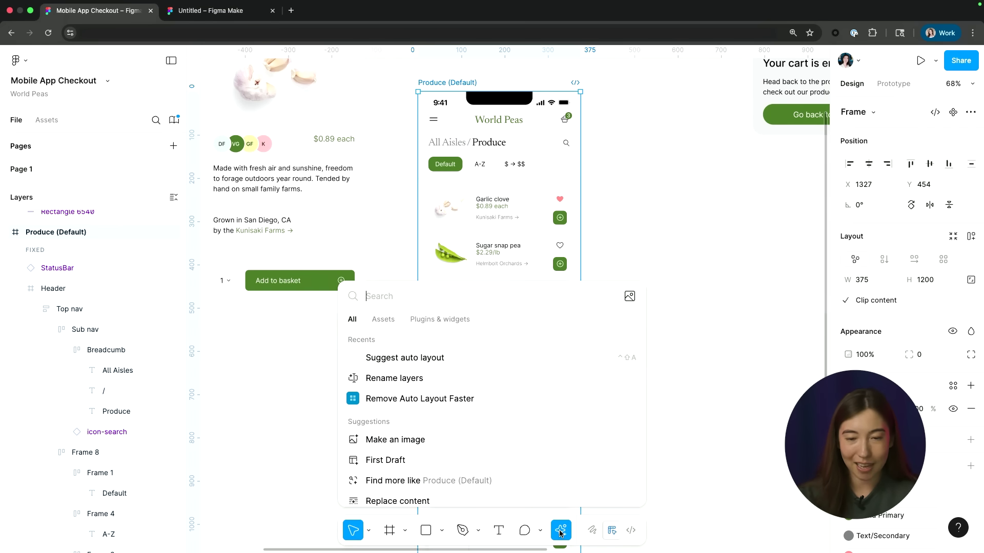
{"action": "left_click", "coordinate": [418, 378]}
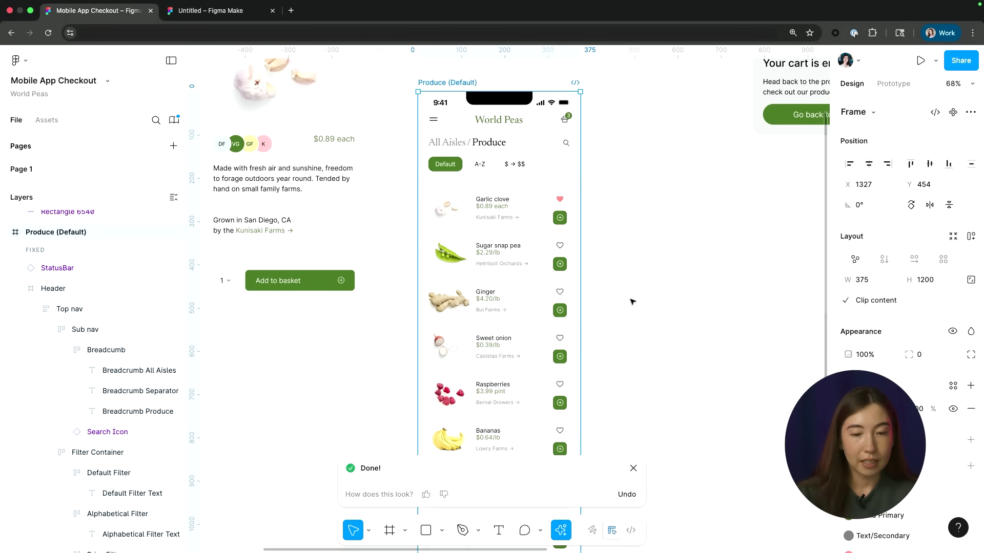
Step: Delete the leftover Frame 27 sitting over Sweet onion on the Produce screen
{"action": "left_click", "coordinate": [22, 288]}
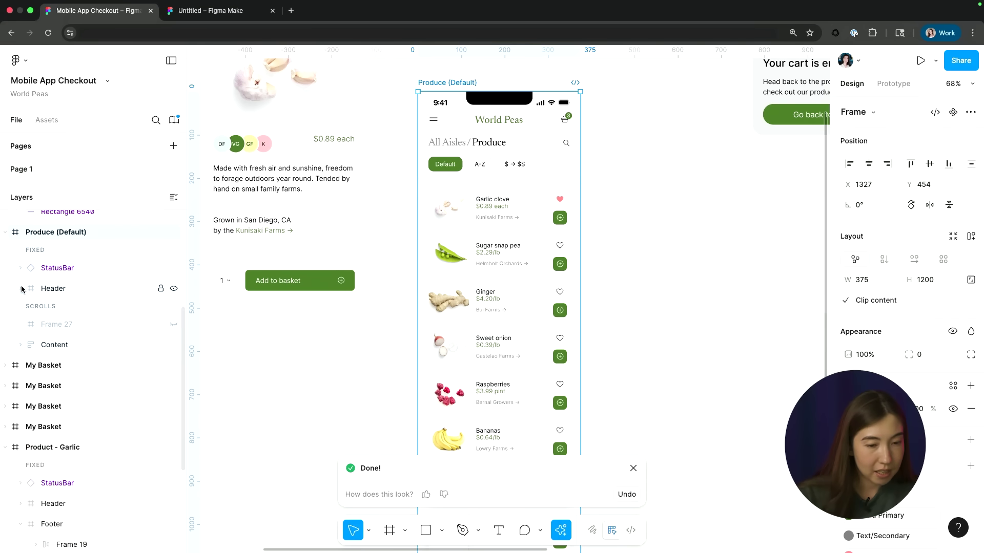
{"action": "left_click", "coordinate": [67, 325]}
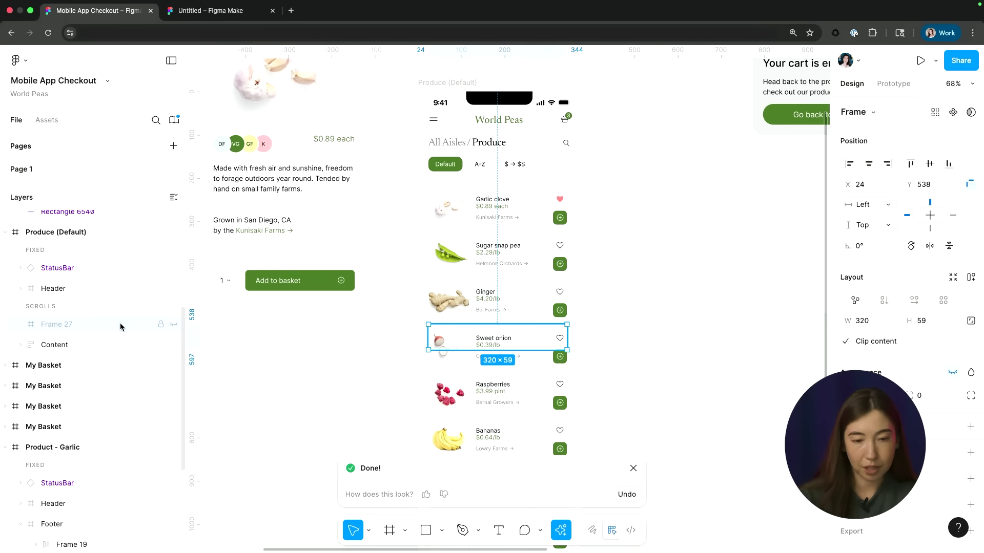
{"action": "key", "text": "Delete"}
{"action": "left_click", "coordinate": [633, 468]}
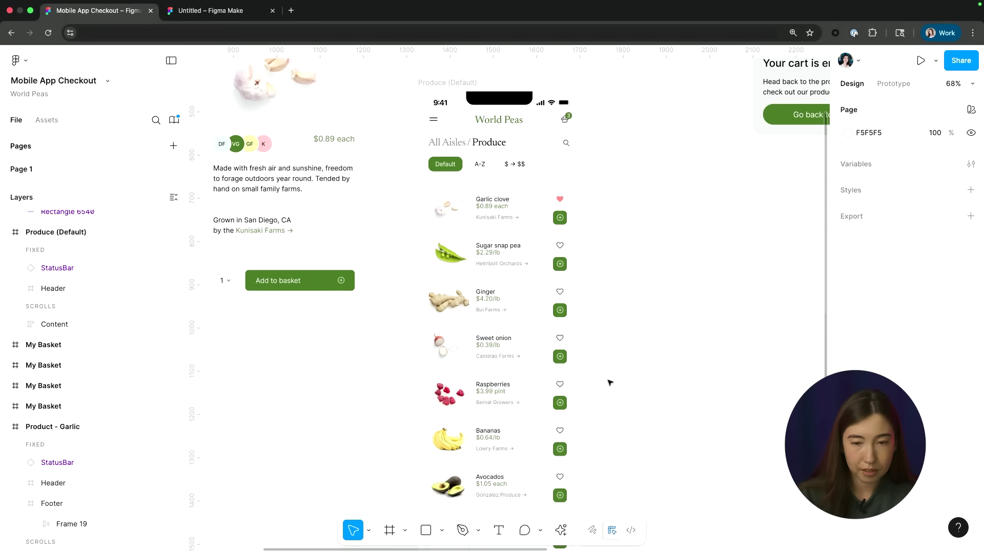
{"action": "scroll", "coordinate": [610, 383], "scroll_direction": "up", "scroll_amount": 1}
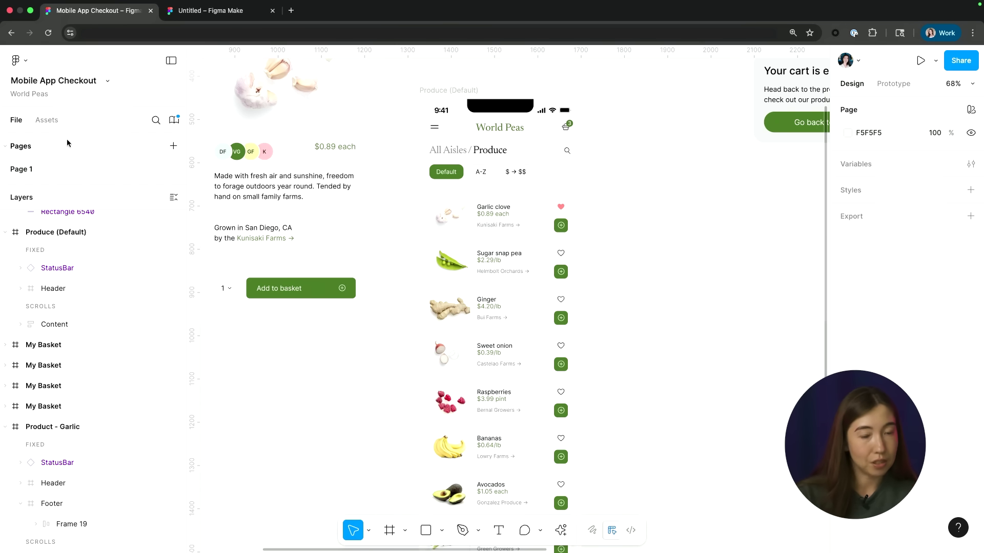
Step: Create a new Figma Make file, select the Produce (Default) screen and switch to the Make tab
{"action": "left_click", "coordinate": [20, 64]}
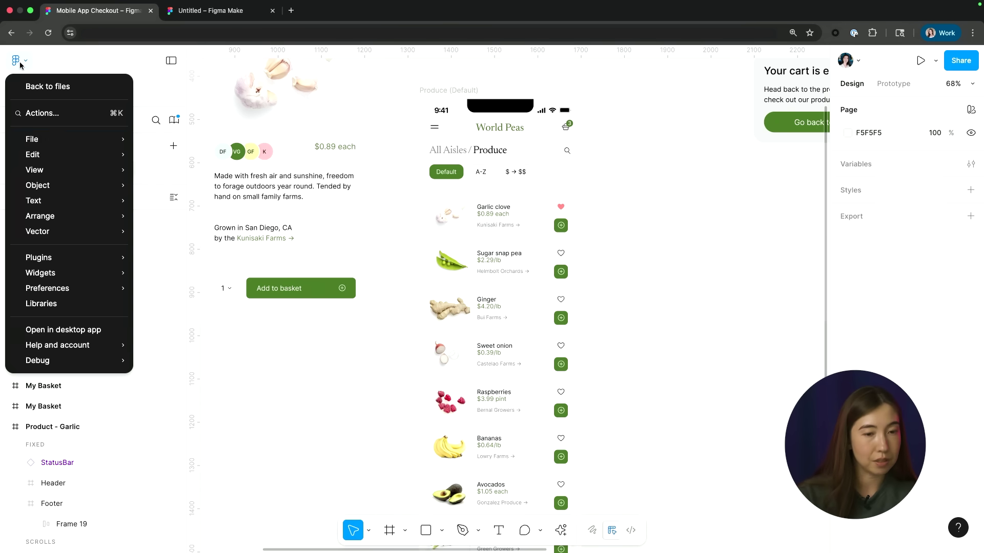
{"action": "mouse_move", "coordinate": [39, 142]}
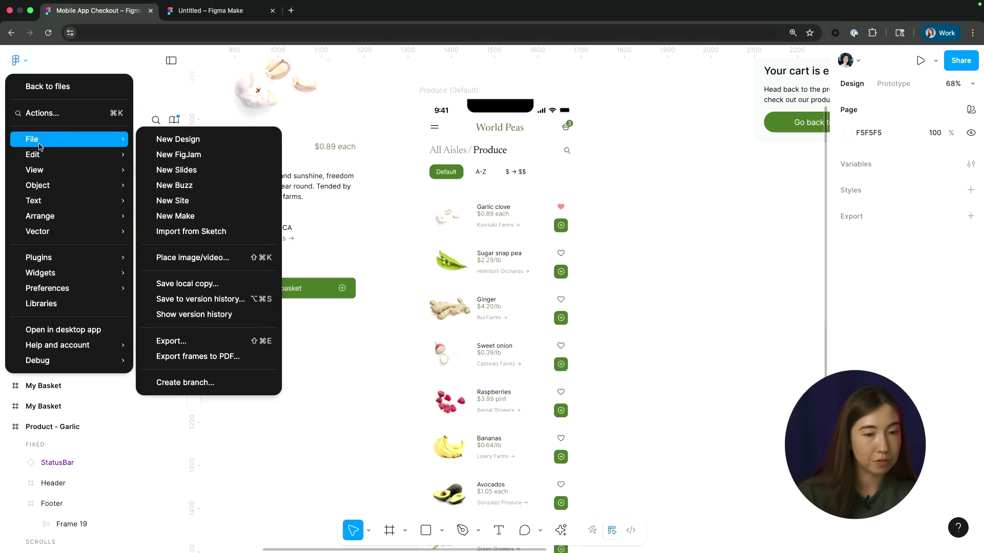
{"action": "left_click", "coordinate": [175, 217]}
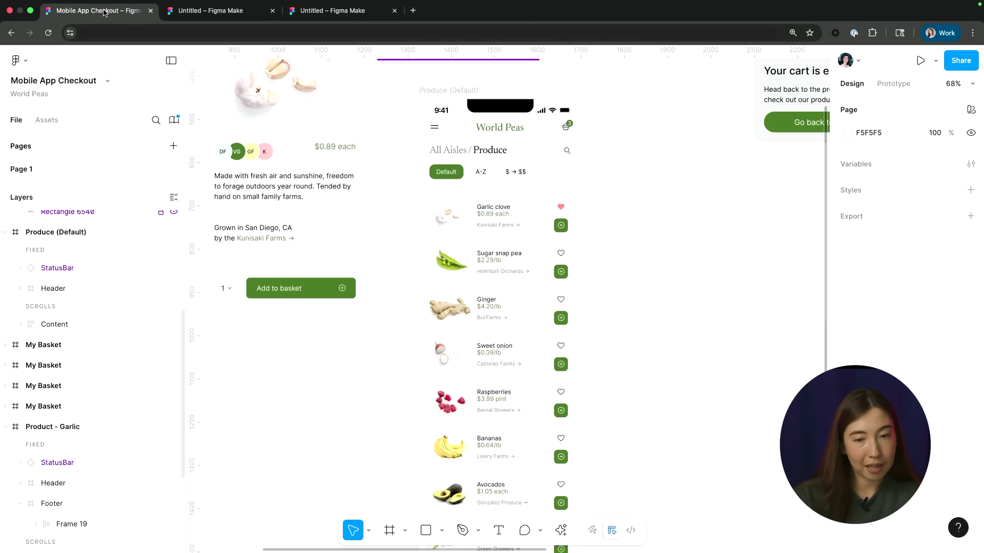
{"action": "left_click", "coordinate": [435, 91]}
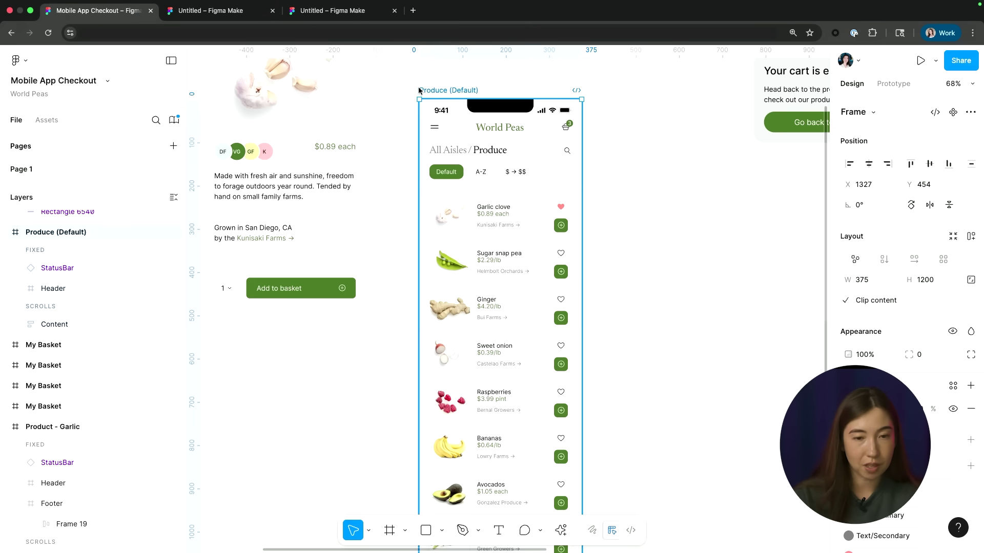
{"action": "left_click", "coordinate": [211, 11]}
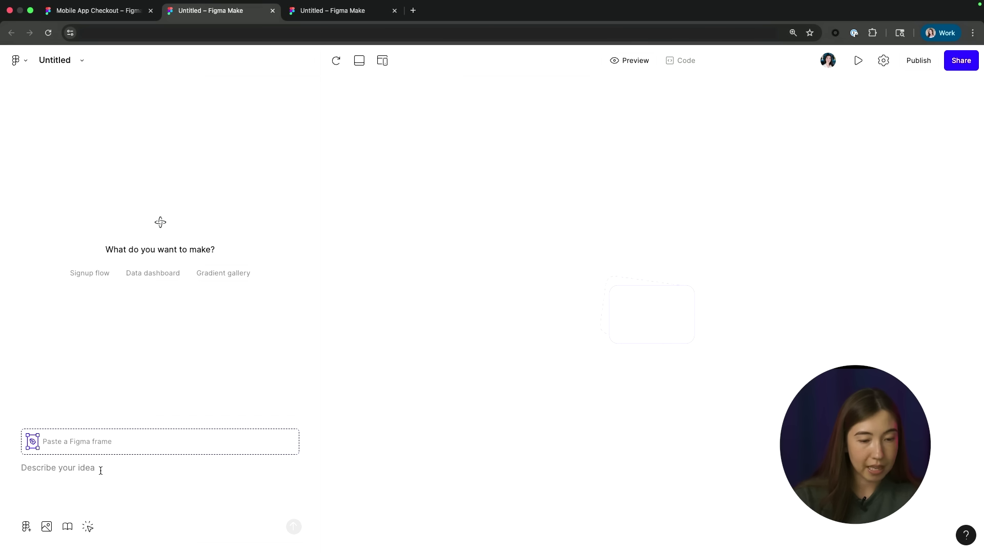
Step: Paste the Produce screen and ask Make to implement it interactively for the World Peas mobile grocery app
{"action": "key", "text": "super+v"}
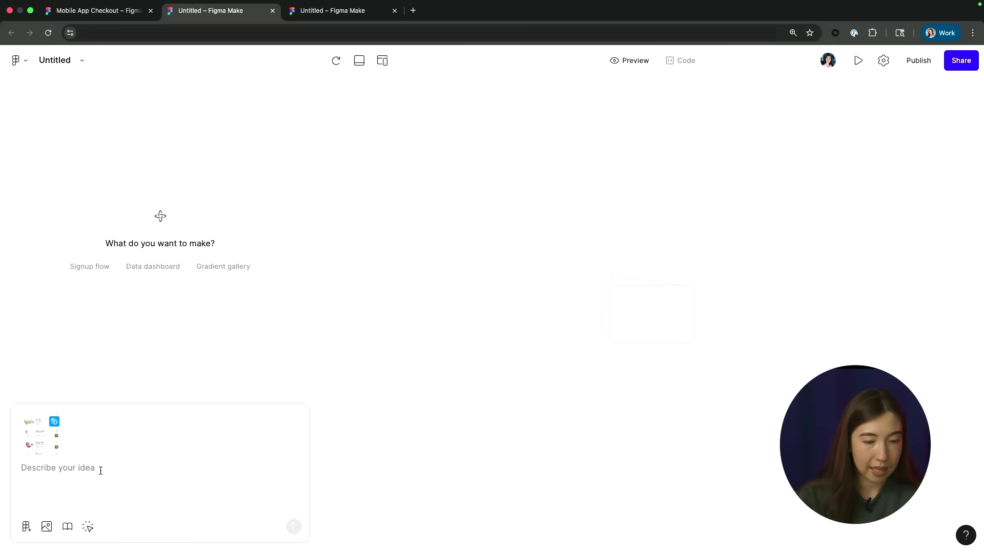
{"action": "type", "text": "Implement "}
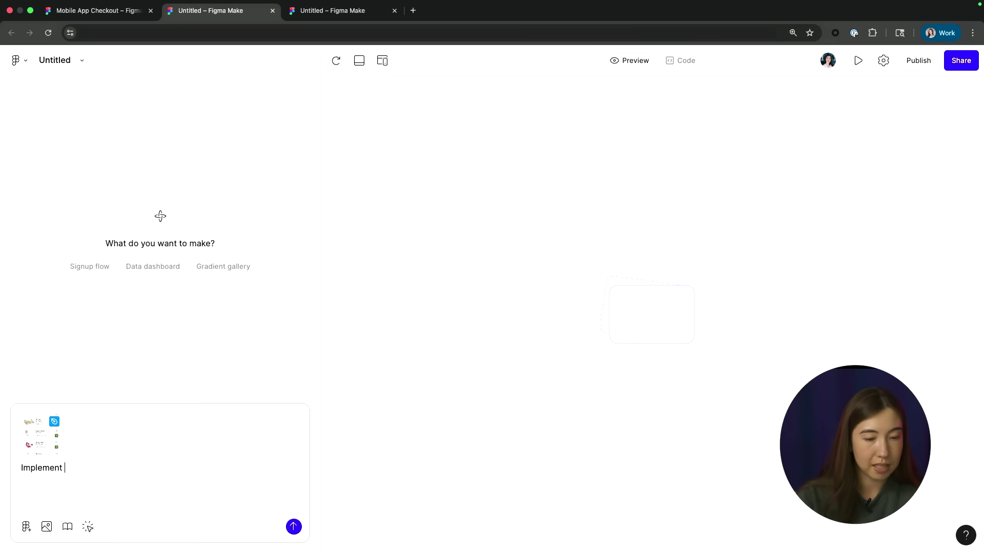
{"action": "type", "text": "this design for the "}
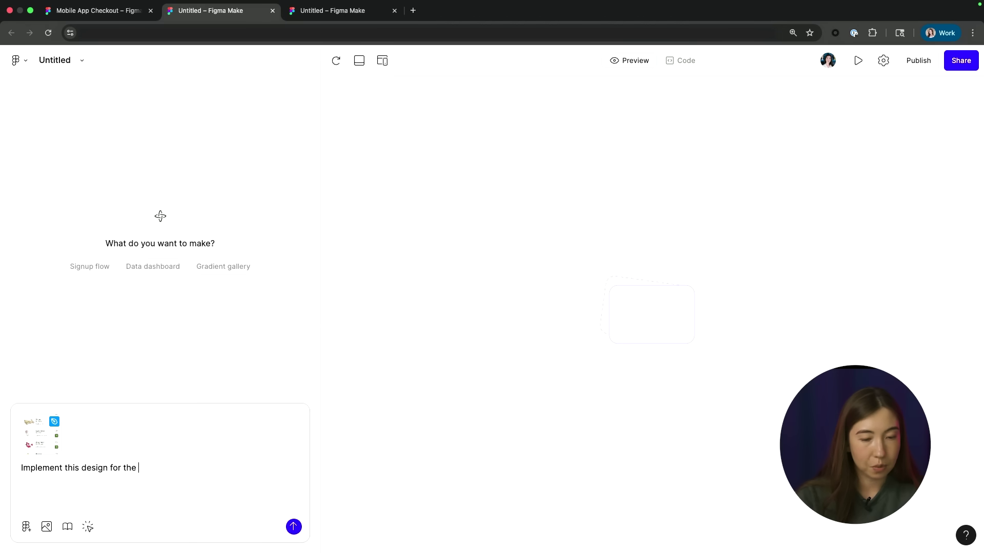
{"action": "type", "text": "produce "}
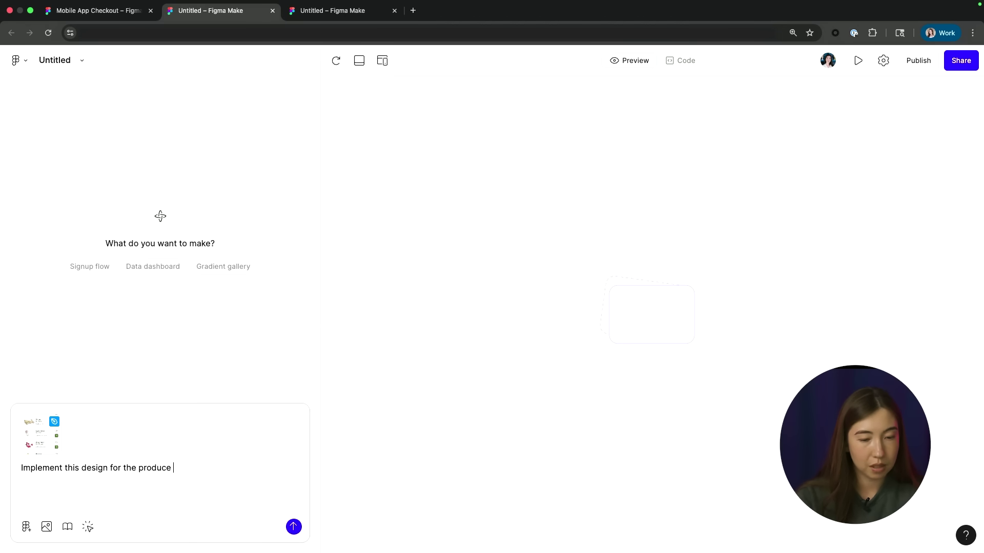
{"action": "type", "text": "product screen for the World Pease"}
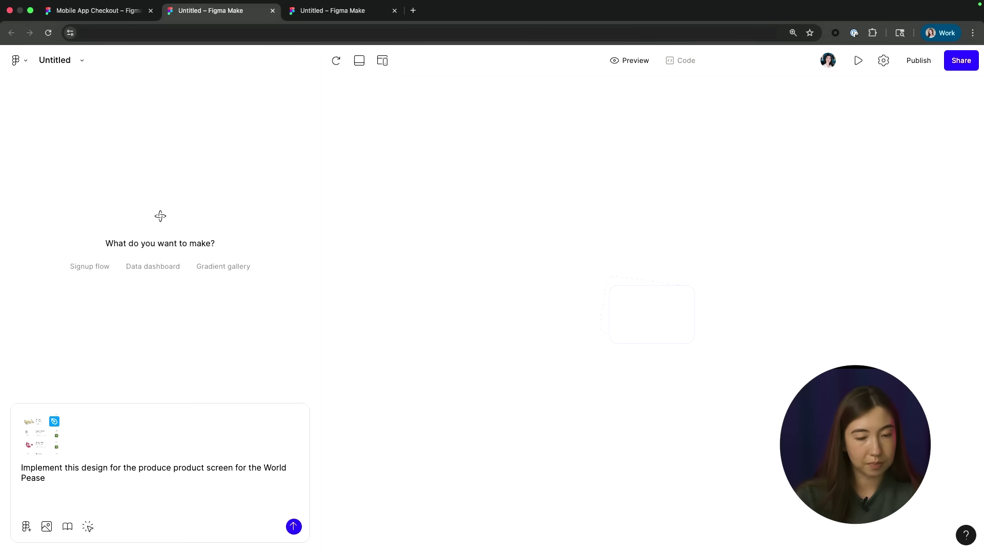
{"action": "key", "text": "BackSpace"}
{"action": "type", "text": "mobile a"}
{"action": "key", "text": "BackSpace"}
{"action": "key", "text": "BackSpace"}
{"action": "key", "text": "BackSpace"}
{"action": "key", "text": "BackSpace"}
{"action": "type", "text": "l"}
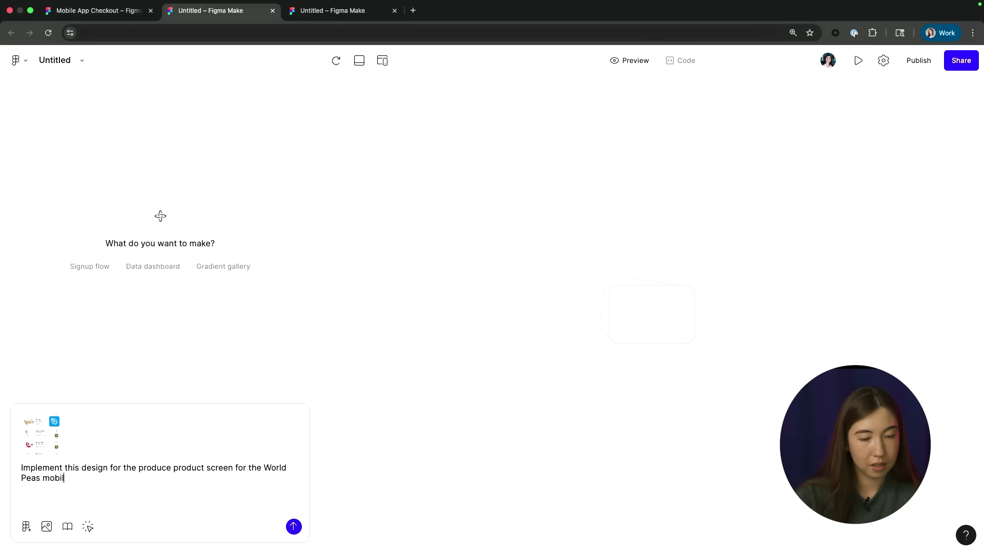
{"action": "type", "text": "e grocery shopping "}
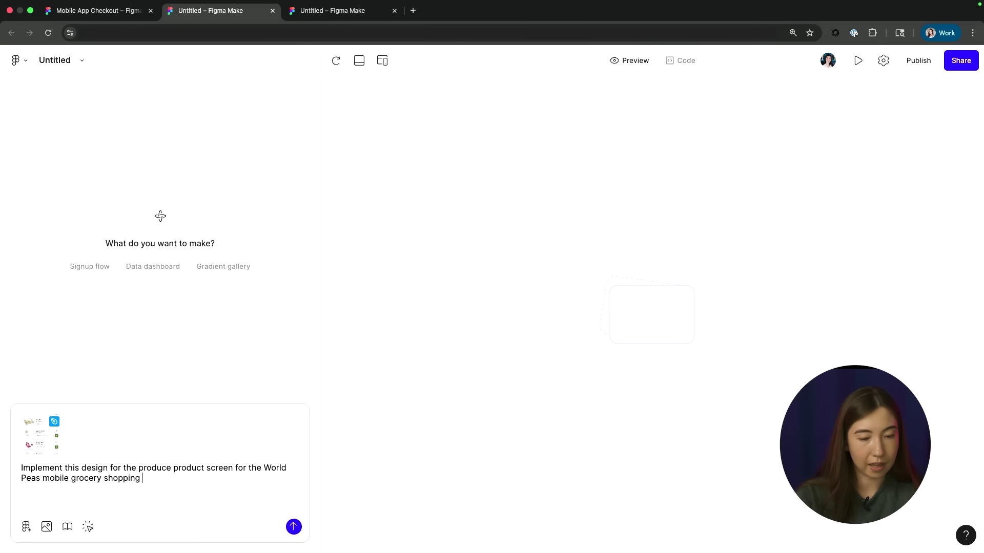
{"action": "type", "text": "app. Make it interactive."}
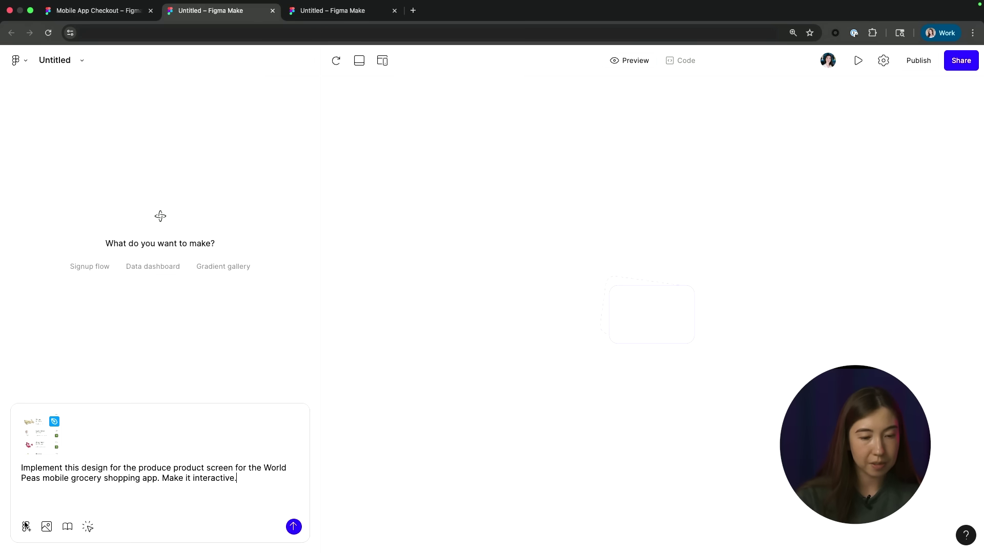
Step: Pick Foundations → Global from the Select a library list to attach it to the prompt
{"action": "left_click", "coordinate": [67, 527]}
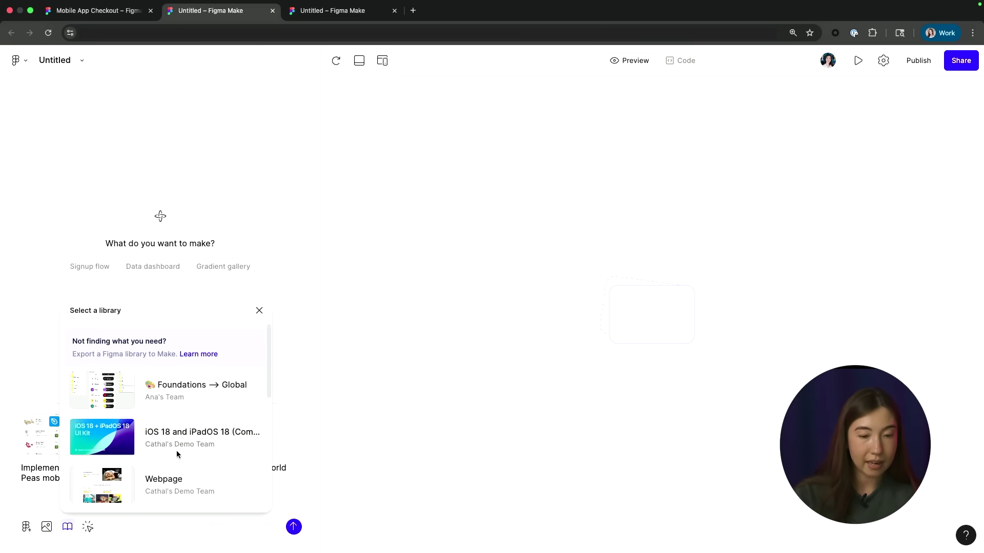
{"action": "scroll", "coordinate": [177, 450], "scroll_direction": "down", "scroll_amount": 10}
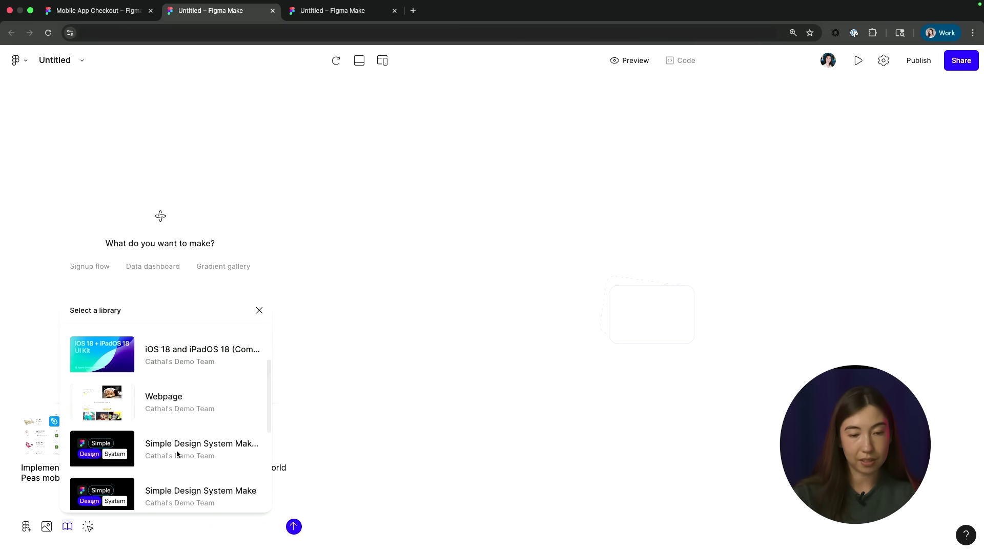
{"action": "scroll", "coordinate": [176, 450], "scroll_direction": "up", "scroll_amount": 10}
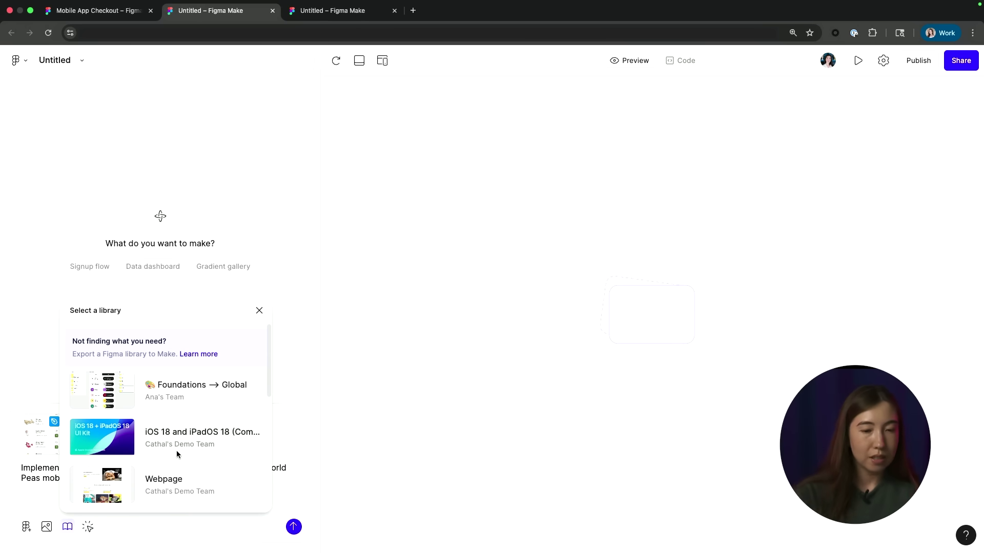
{"action": "left_click", "coordinate": [198, 398]}
Step: Open globals.css via Edit styles and review its Newsreader/Inter fonts, text sizes and colour variables
{"action": "left_click", "coordinate": [132, 528]}
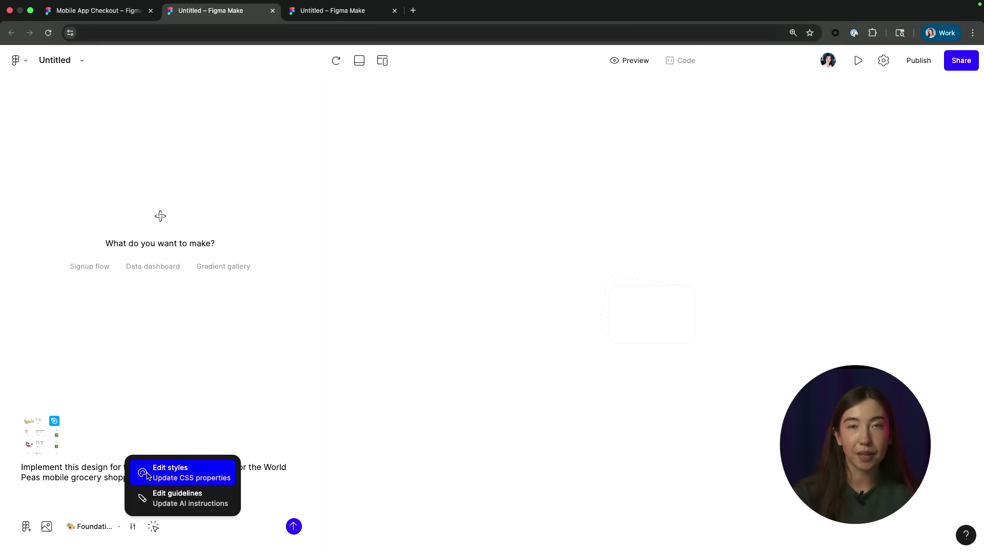
{"action": "left_click", "coordinate": [149, 477]}
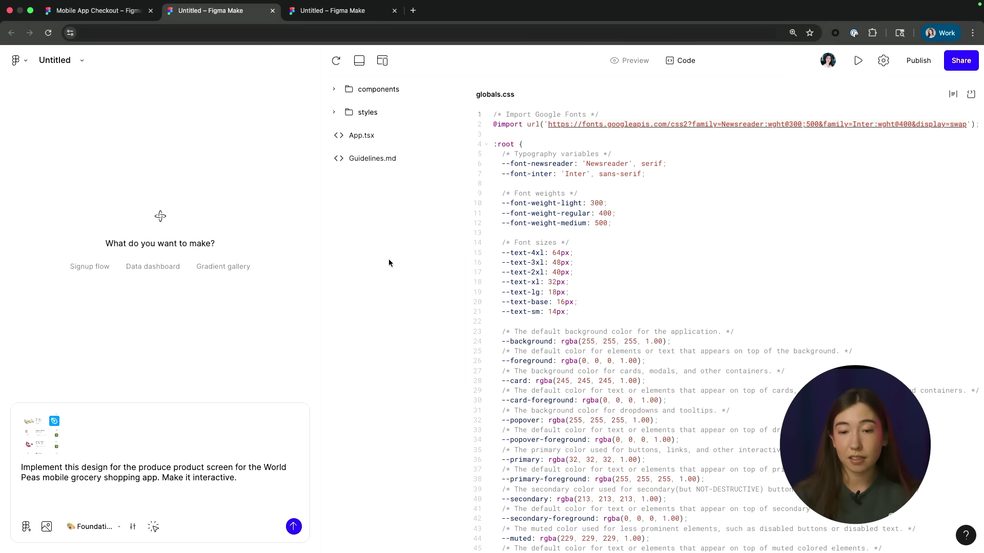
{"action": "scroll", "coordinate": [717, 338], "scroll_direction": "down", "scroll_amount": 7}
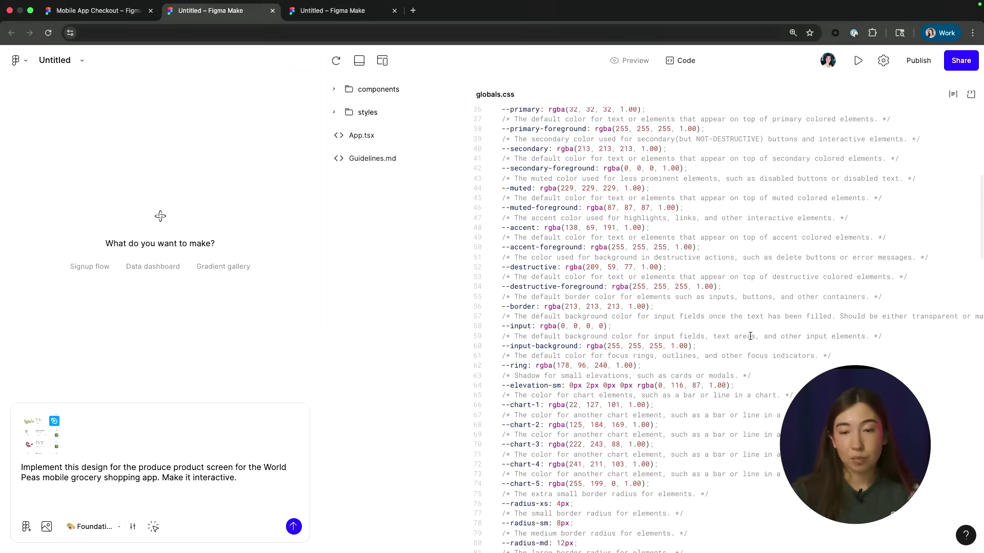
{"action": "scroll", "coordinate": [665, 353], "scroll_direction": "down", "scroll_amount": 5}
{"action": "scroll", "coordinate": [665, 354], "scroll_direction": "up", "scroll_amount": 12}
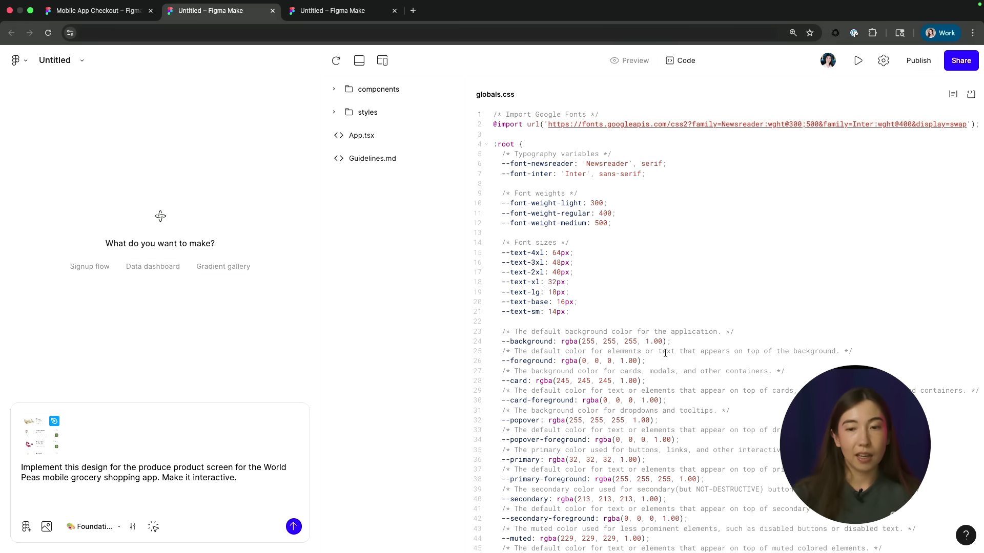
{"action": "scroll", "coordinate": [691, 355], "scroll_direction": "down", "scroll_amount": 5}
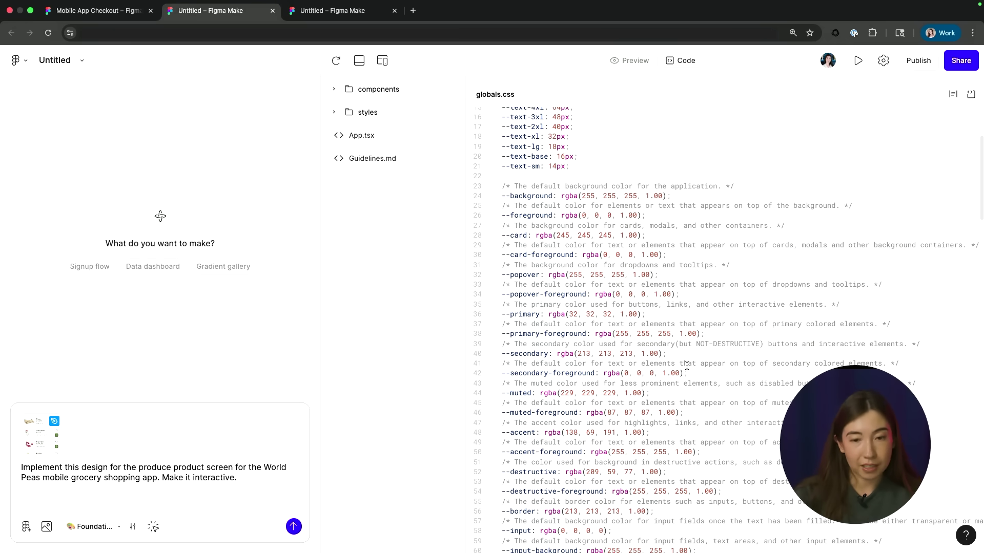
{"action": "scroll", "coordinate": [687, 366], "scroll_direction": "up", "scroll_amount": 5}
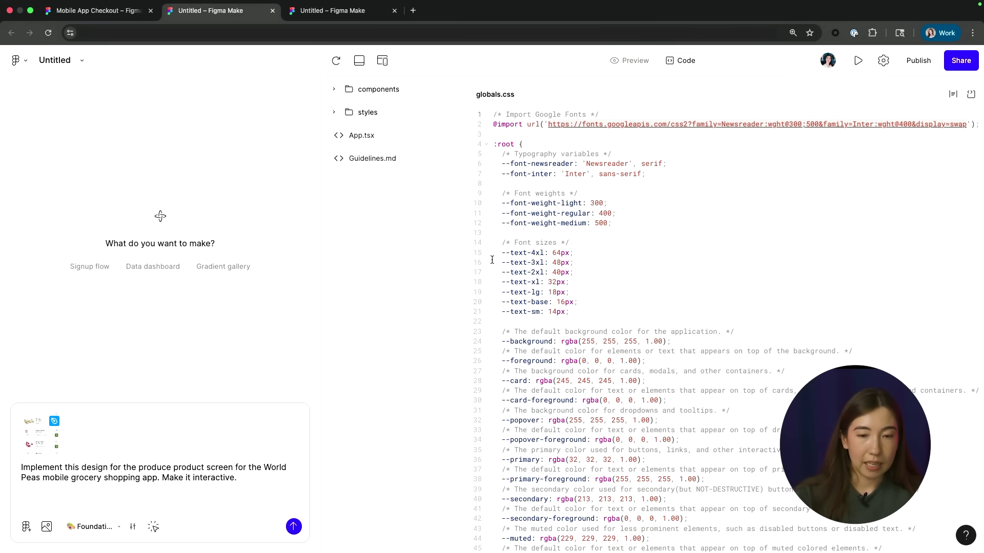
{"action": "left_click", "coordinate": [132, 527]}
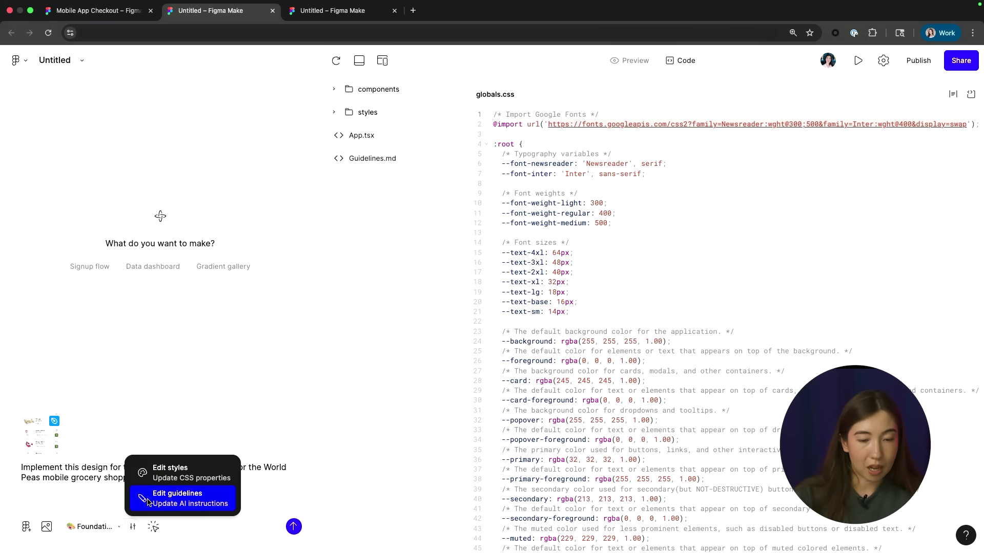
Step: Write two rules in Guidelines.md: 'Add pressed states to all buttons' and 'Optimize for a mobile screen size'
{"action": "left_click", "coordinate": [170, 503]}
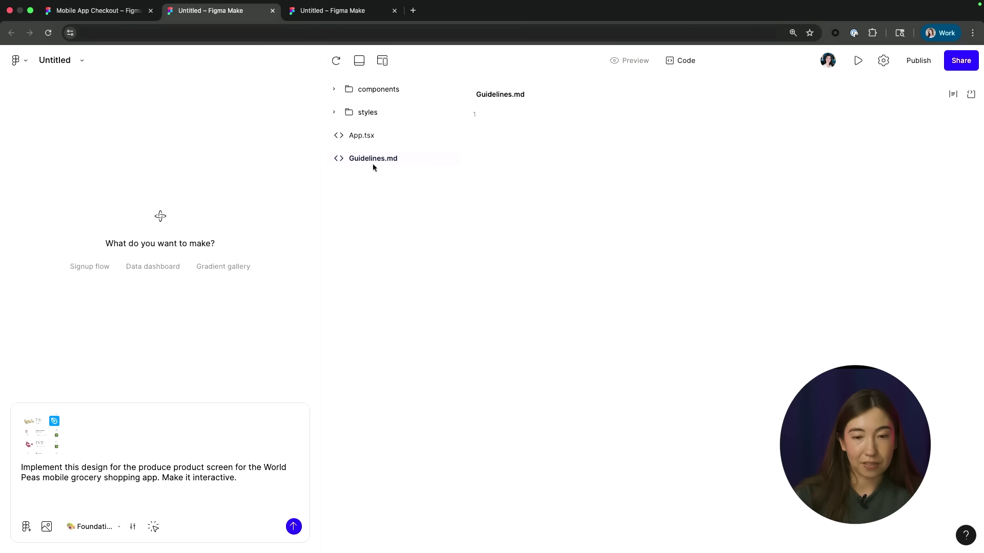
{"action": "left_click", "coordinate": [518, 117]}
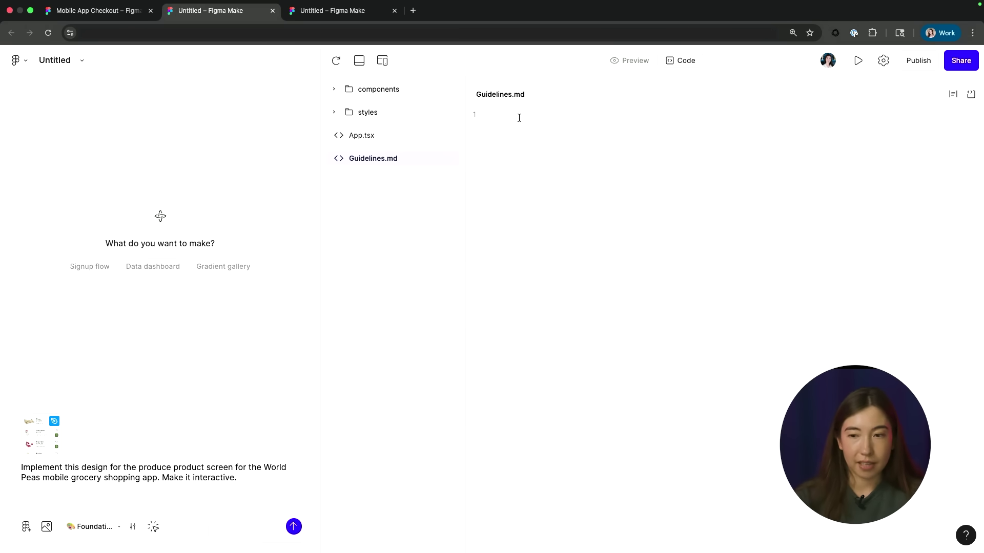
{"action": "type", "text": "A"}
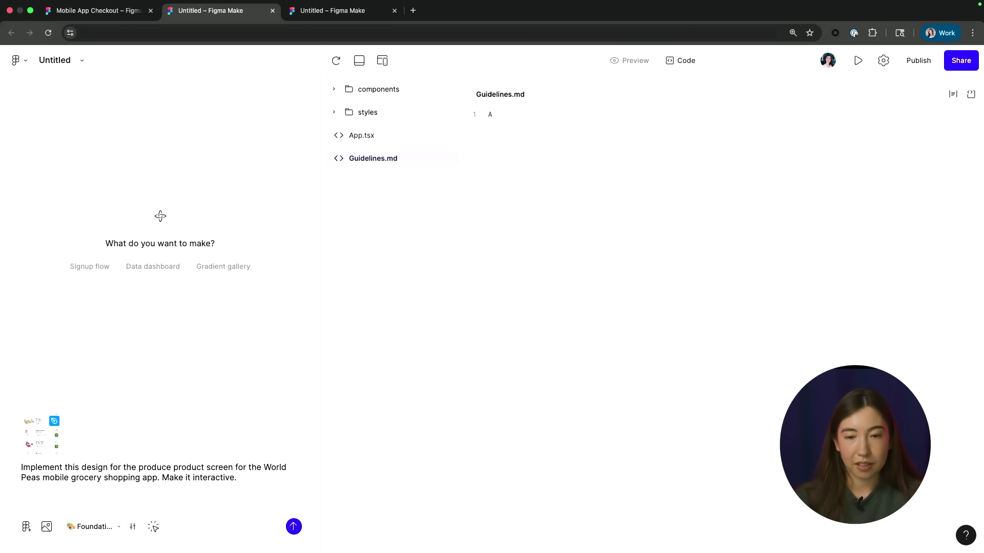
{"action": "type", "text": "dd pres"}
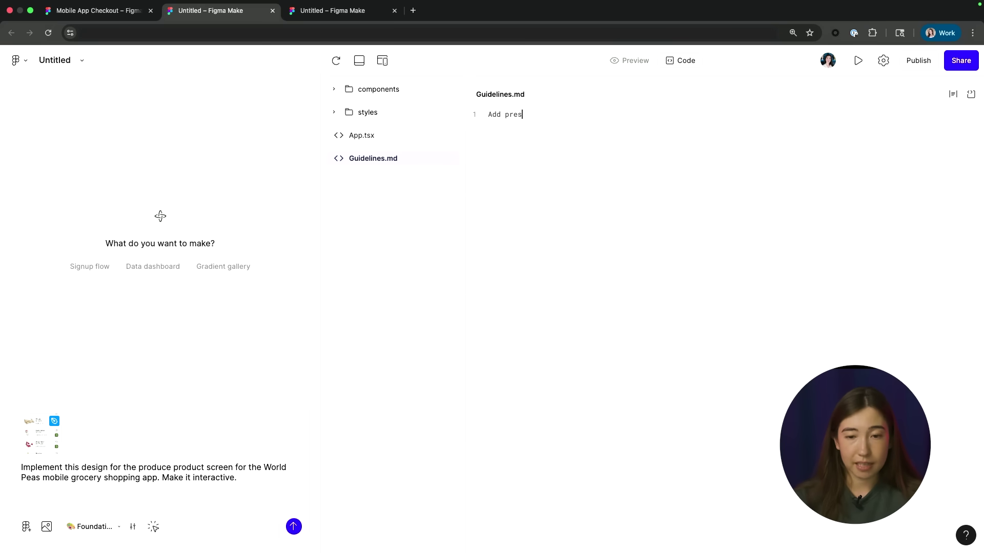
{"action": "type", "text": "sed states to all buttons"}
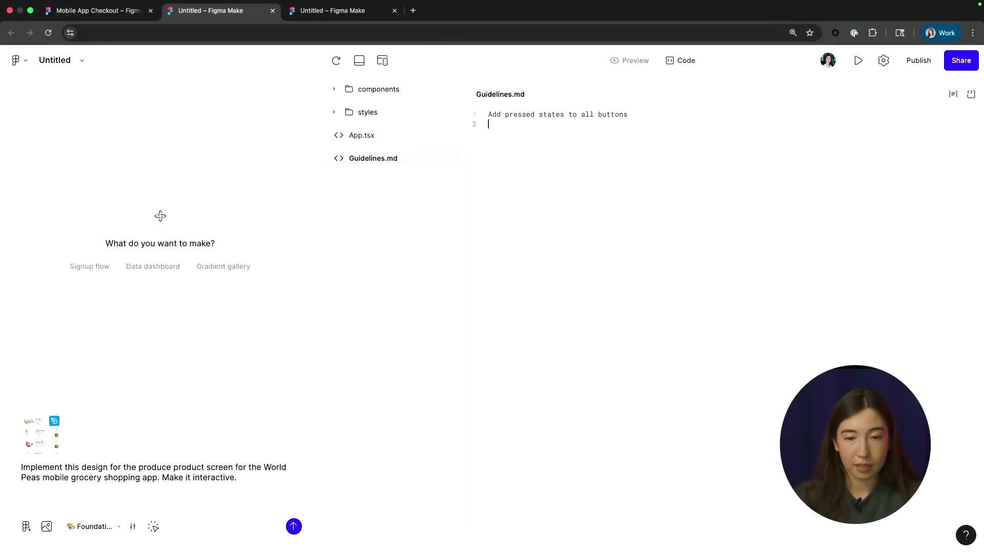
{"action": "key", "text": "Return"}
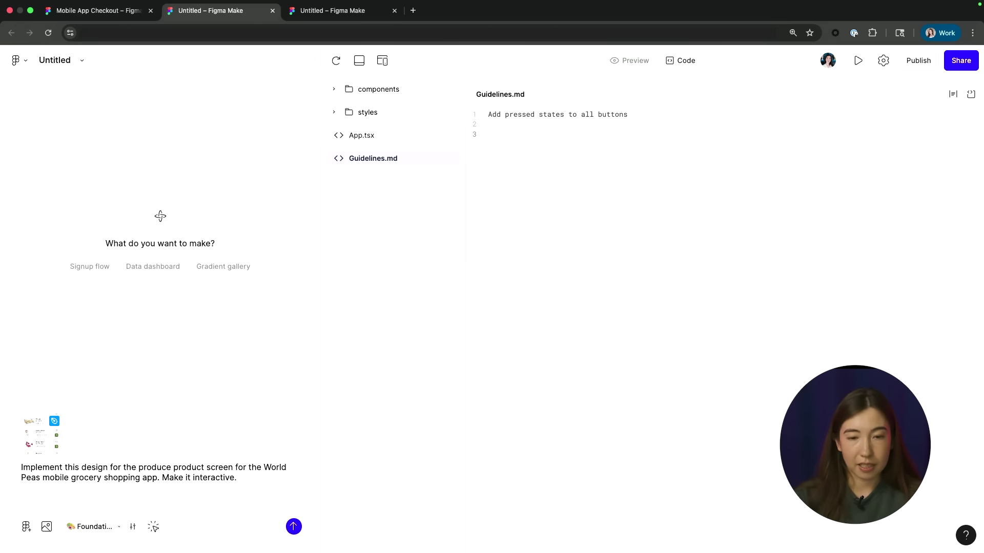
{"action": "type", "text": "Opti"}
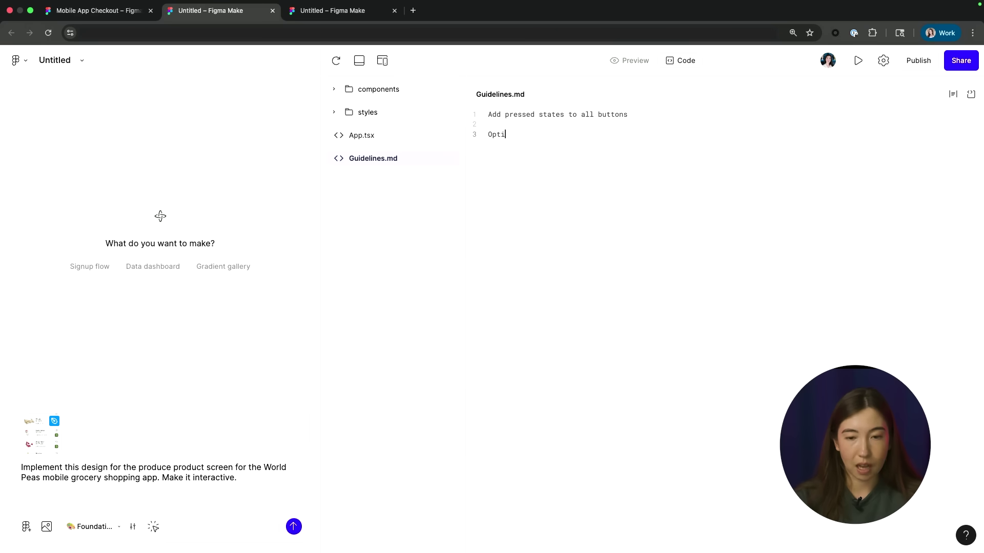
{"action": "type", "text": "mize for a mobiel"}
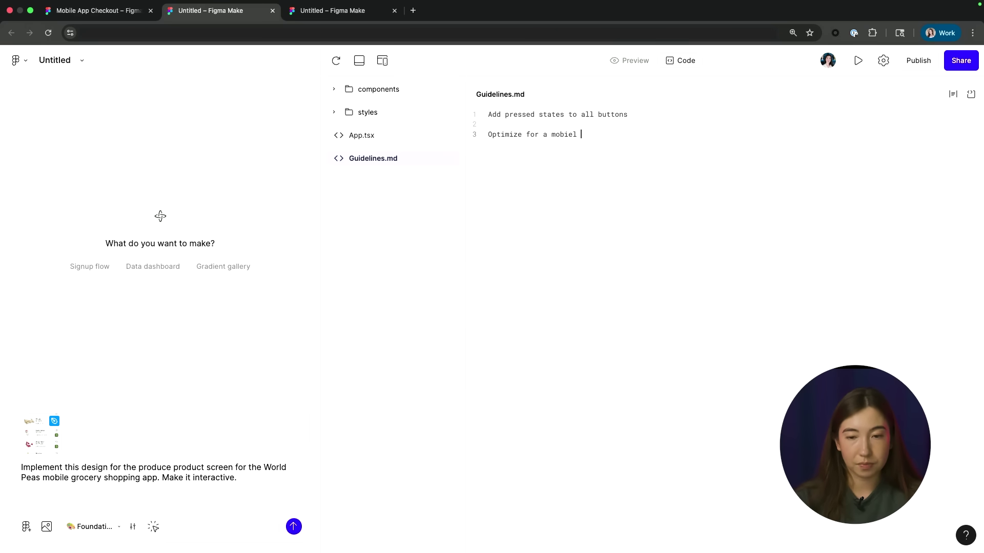
{"action": "key", "text": "BackSpace"}
{"action": "key", "text": "BackSpace"}
{"action": "key", "text": "BackSpace"}
{"action": "type", "text": "le screen size"}
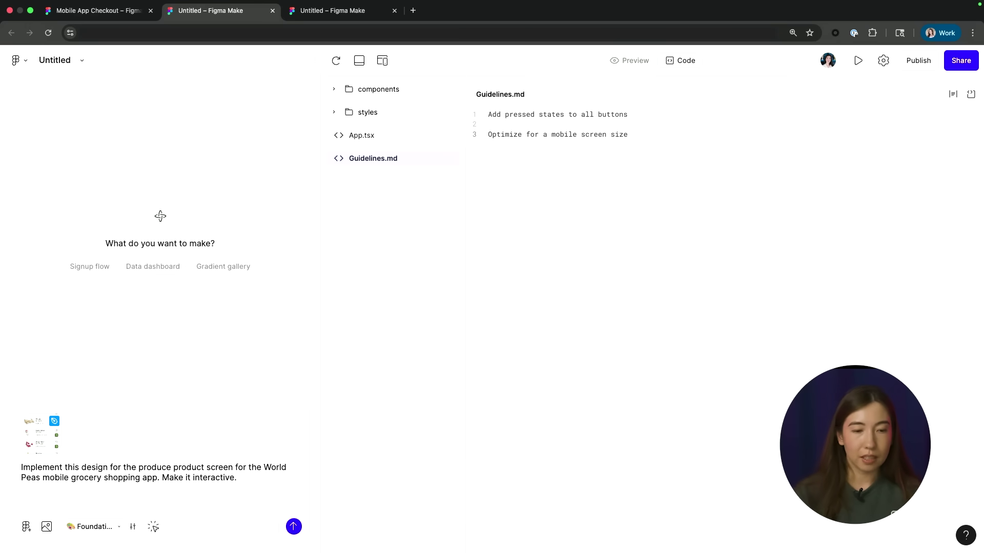
{"action": "mouse_move", "coordinate": [42, 438]}
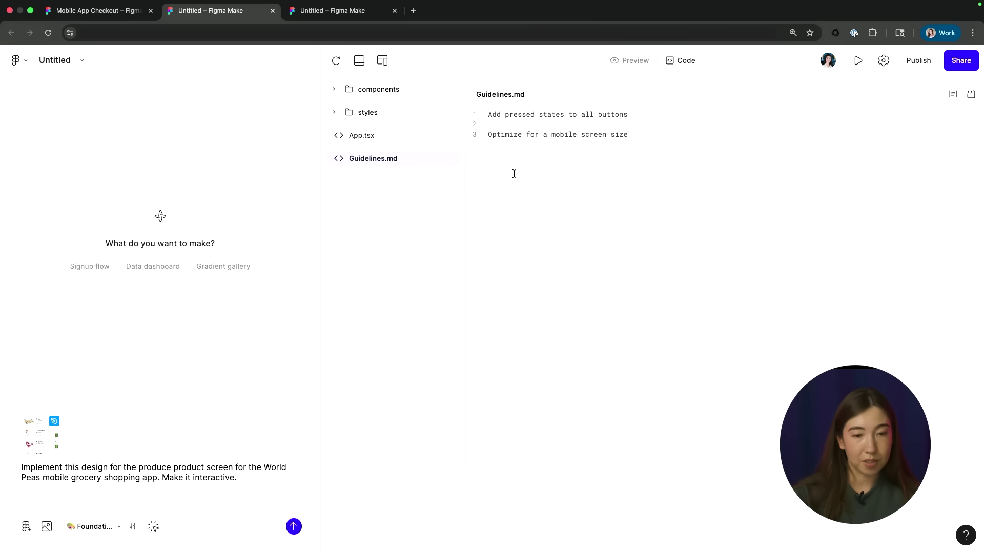
Step: Submit the prompt to generate Version 1 of the interactive World Peas grocery app
{"action": "left_click", "coordinate": [293, 527]}
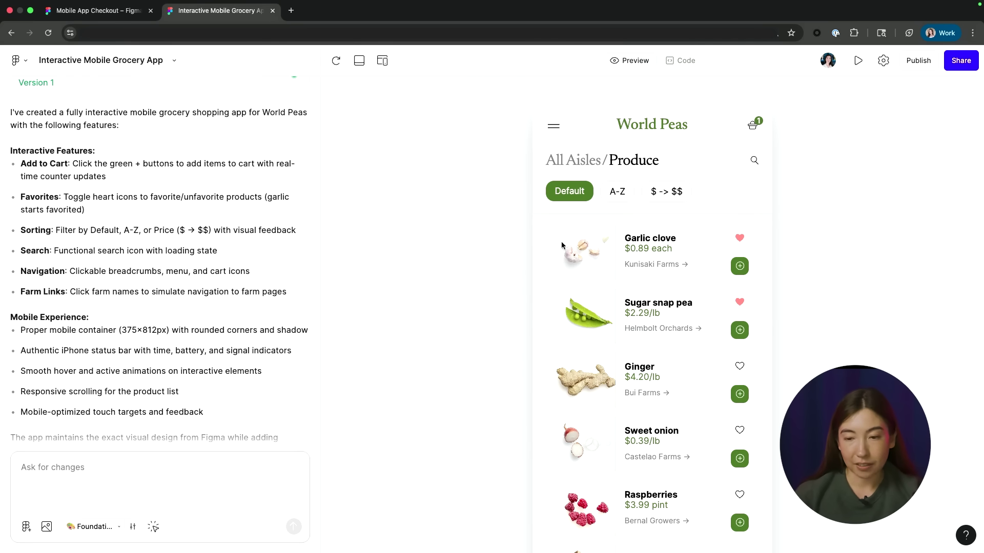
Step: Add Garlic clove and Ginger to the basket and mark Ginger as a favourite
{"action": "left_click", "coordinate": [739, 269]}
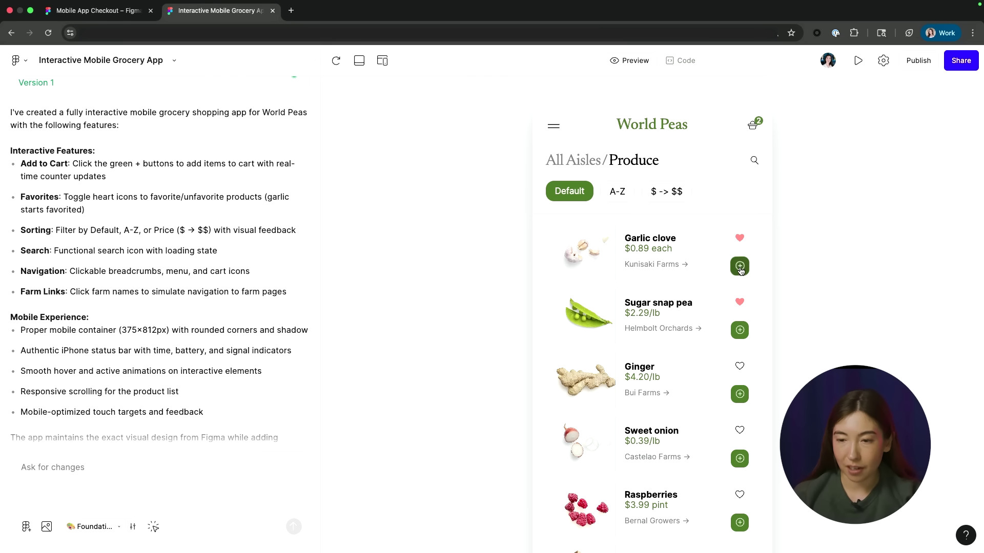
{"action": "left_click", "coordinate": [740, 332]}
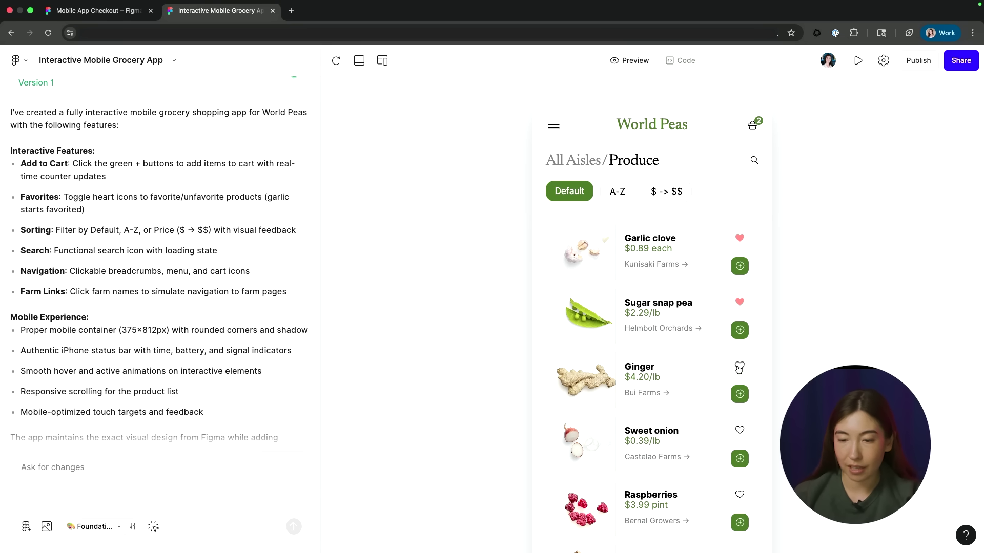
{"action": "left_click", "coordinate": [739, 366]}
Step: Try A-Z and $ -> $$ sorting, then return the list to Default order
{"action": "left_click", "coordinate": [620, 191]}
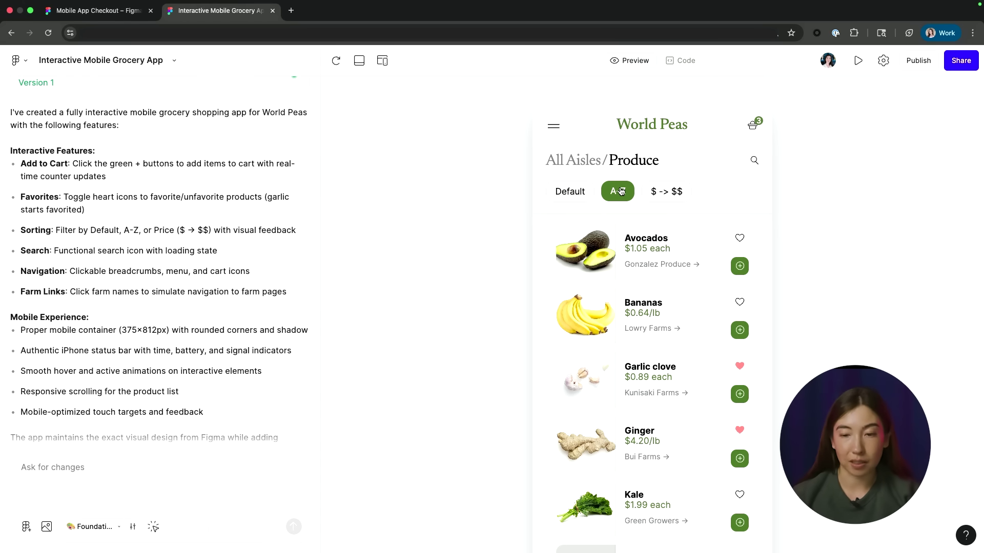
{"action": "left_click", "coordinate": [657, 193]}
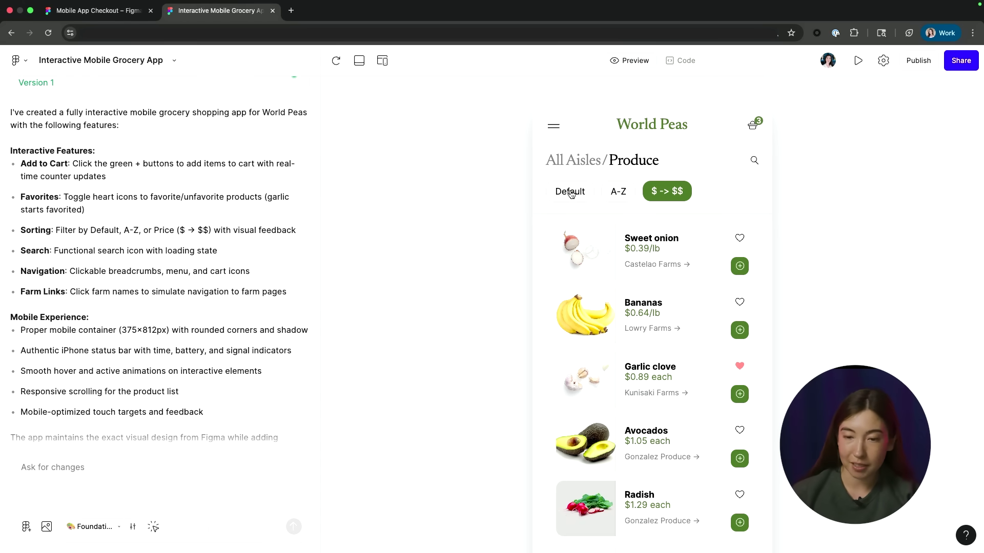
{"action": "left_click", "coordinate": [570, 193]}
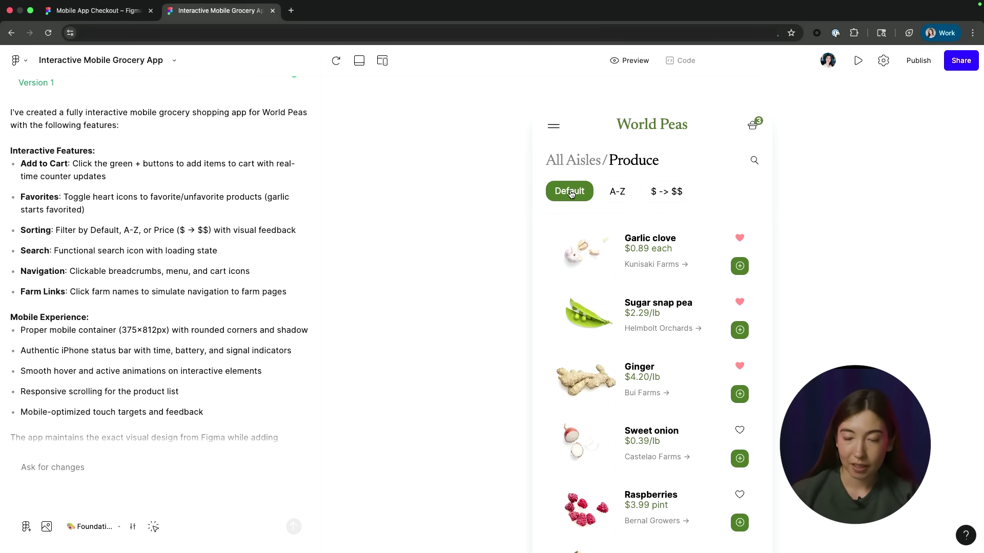
{"action": "left_click", "coordinate": [683, 61]}
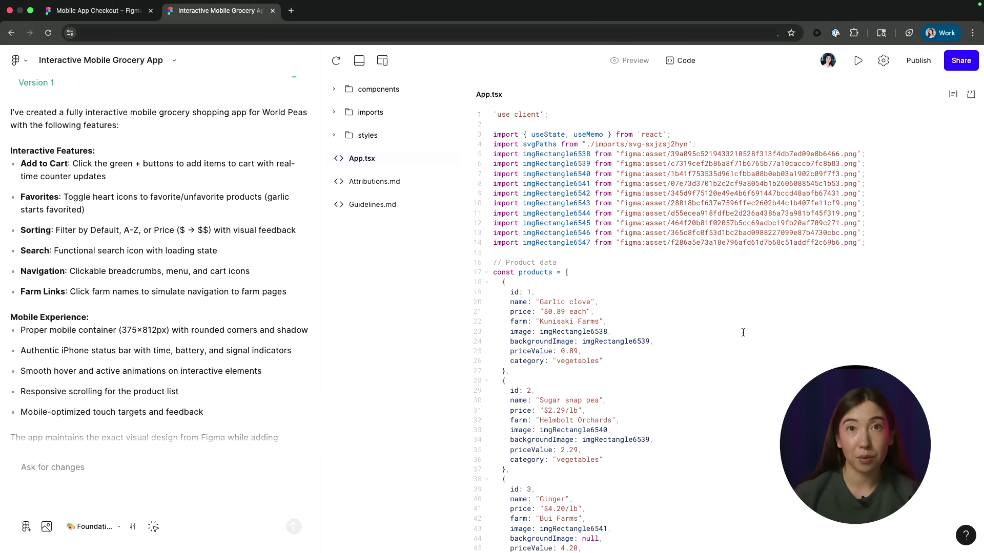
{"action": "left_click", "coordinate": [630, 60]}
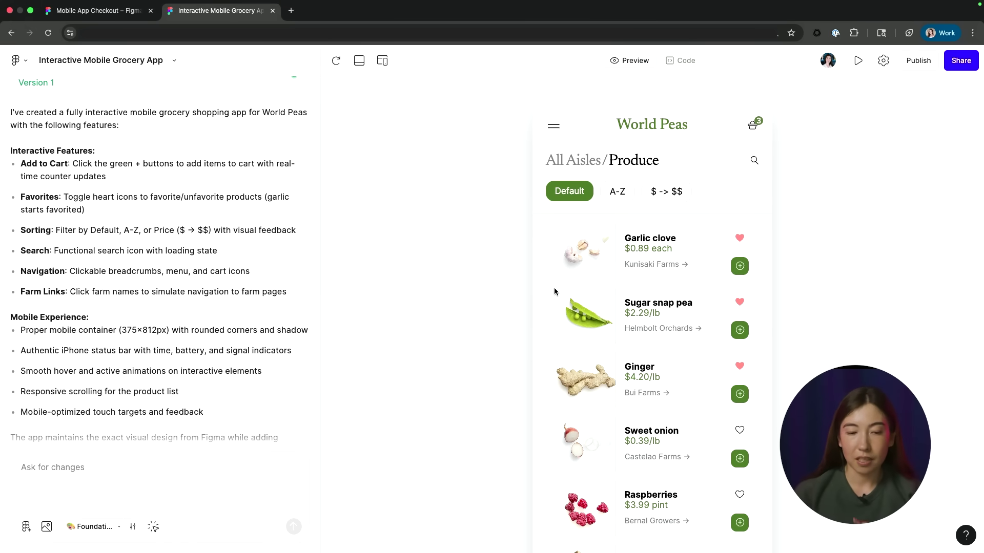
{"action": "left_click", "coordinate": [73, 469]}
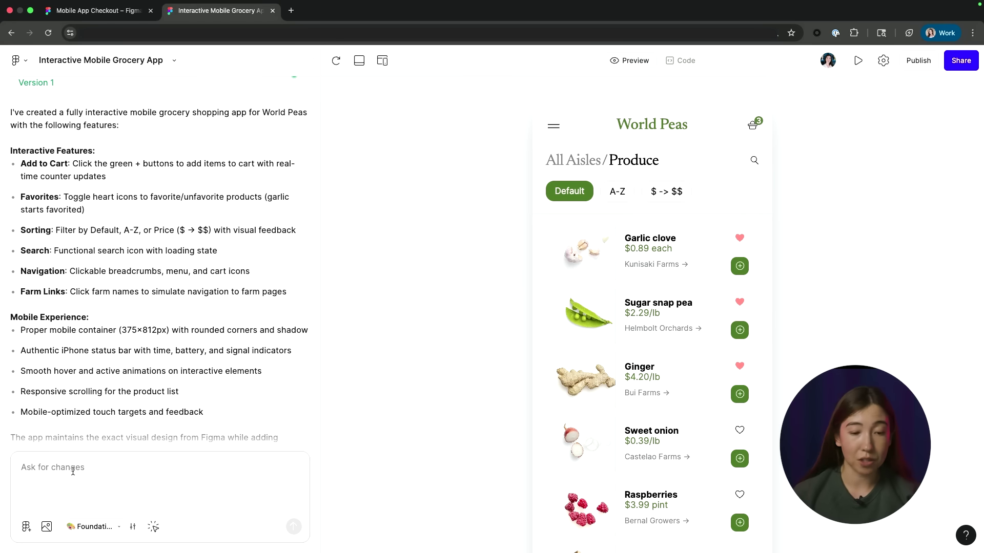
{"action": "left_click", "coordinate": [153, 527]}
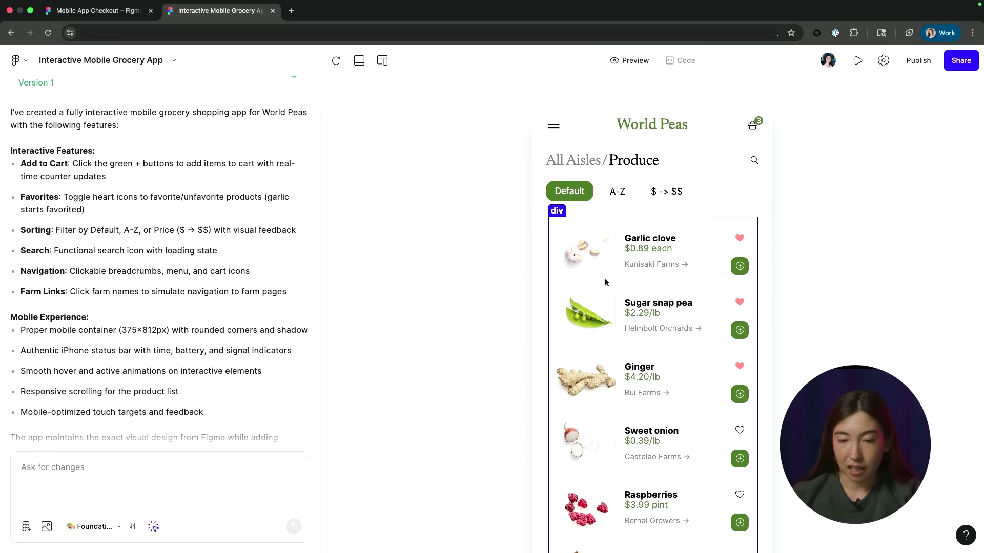
Step: Turn off Bold on the product names via Garlic clove, then select the Ginger item's text block
{"action": "left_click", "coordinate": [652, 240]}
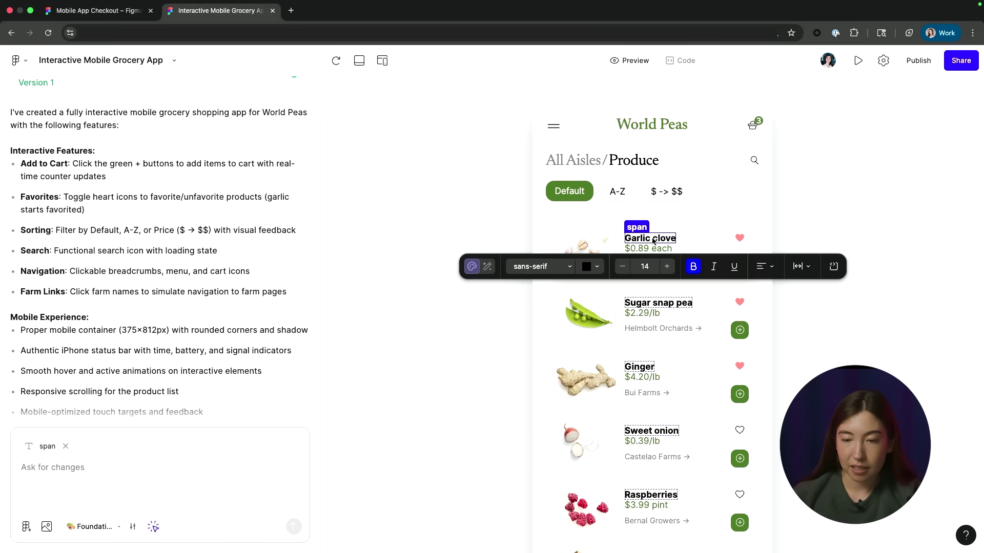
{"action": "left_click", "coordinate": [693, 268]}
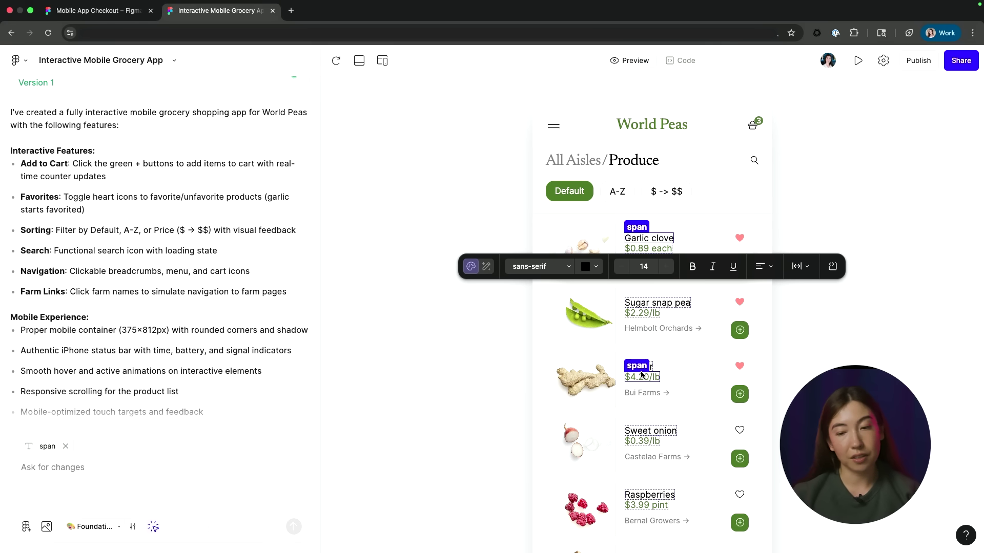
{"action": "left_click", "coordinate": [687, 392]}
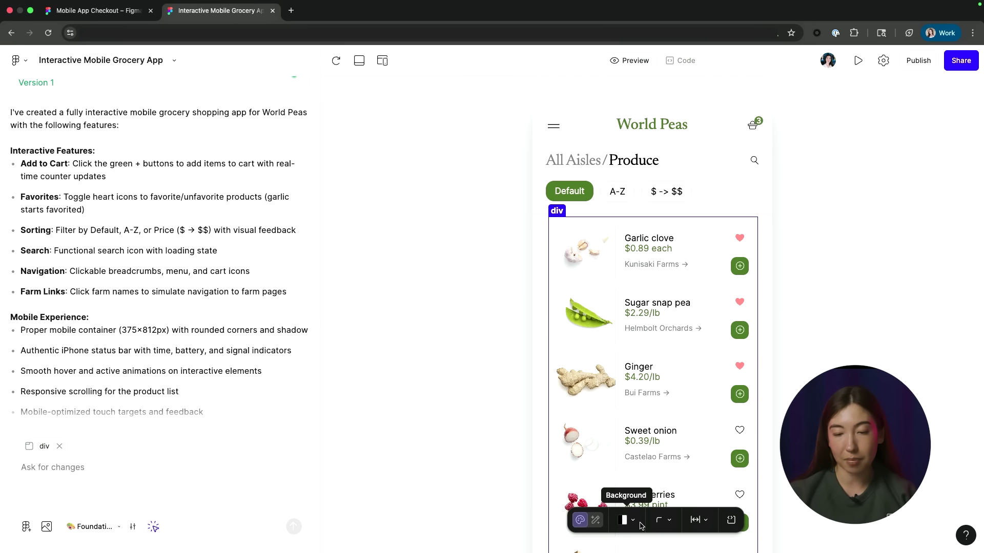
{"action": "left_click", "coordinate": [699, 521]}
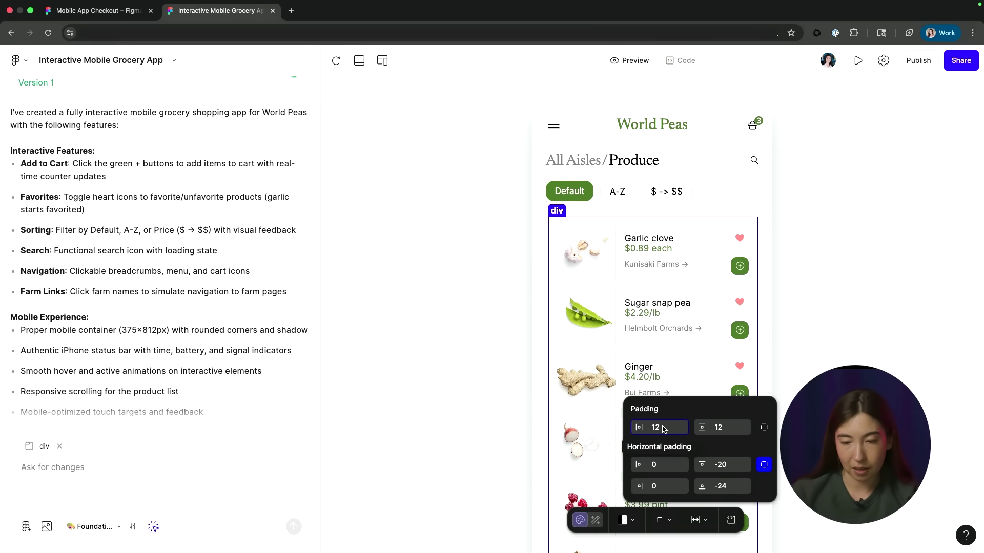
Step: Change the product list's horizontal padding from 12 to 8 and close the spacing settings
{"action": "key", "text": "BackSpace"}
{"action": "key", "text": "BackSpace"}
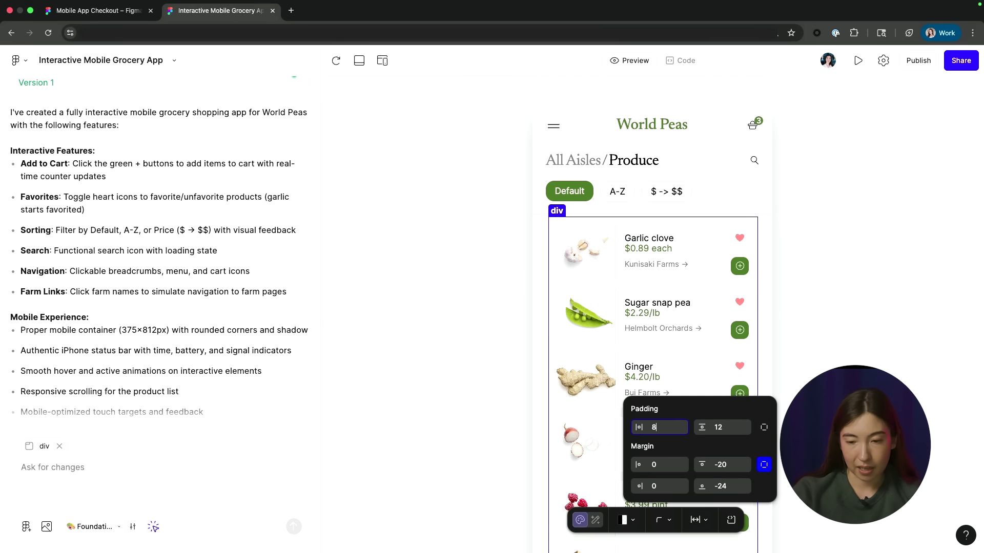
{"action": "key", "text": "Return"}
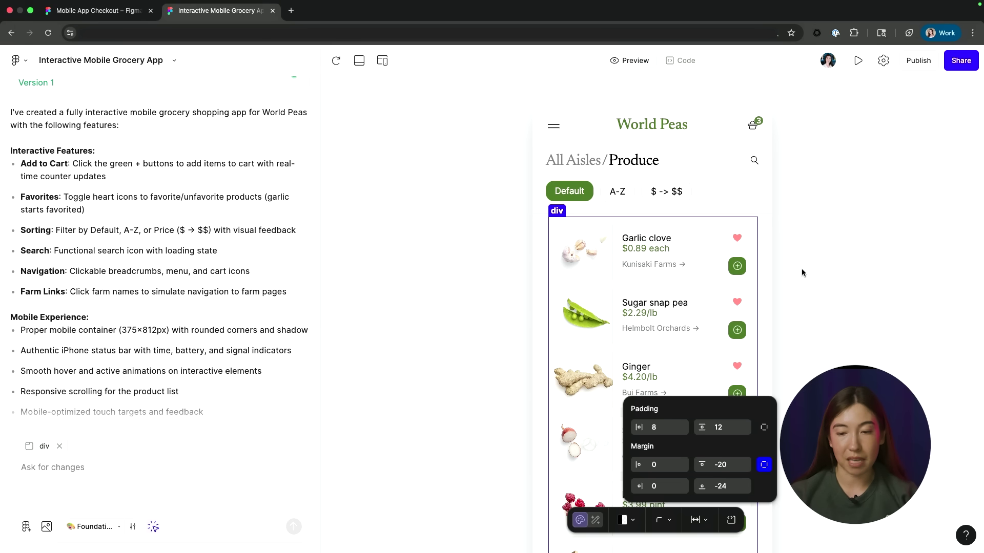
{"action": "key", "text": "Escape"}
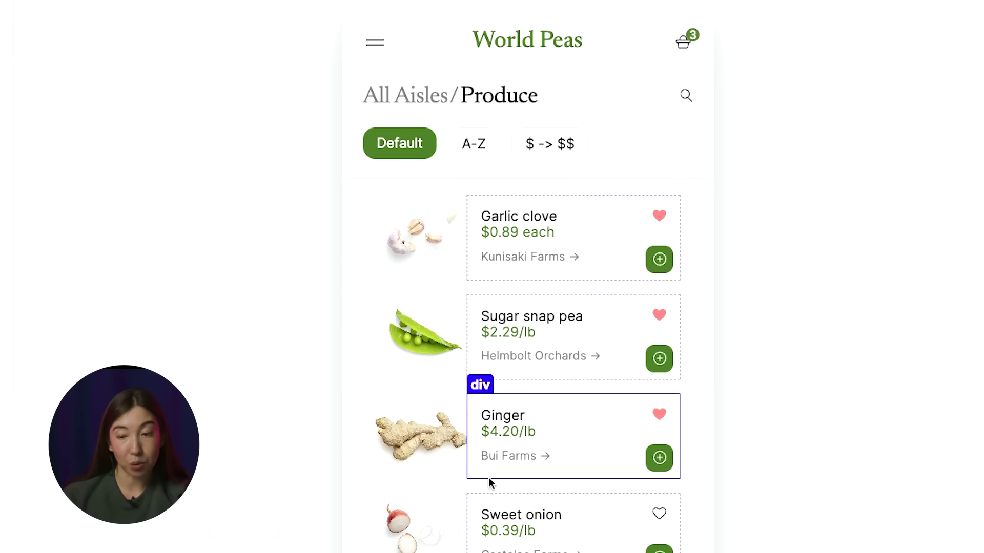
Step: Select the Ginger heart button and jump to its source code in App.tsx
{"action": "left_click", "coordinate": [663, 419]}
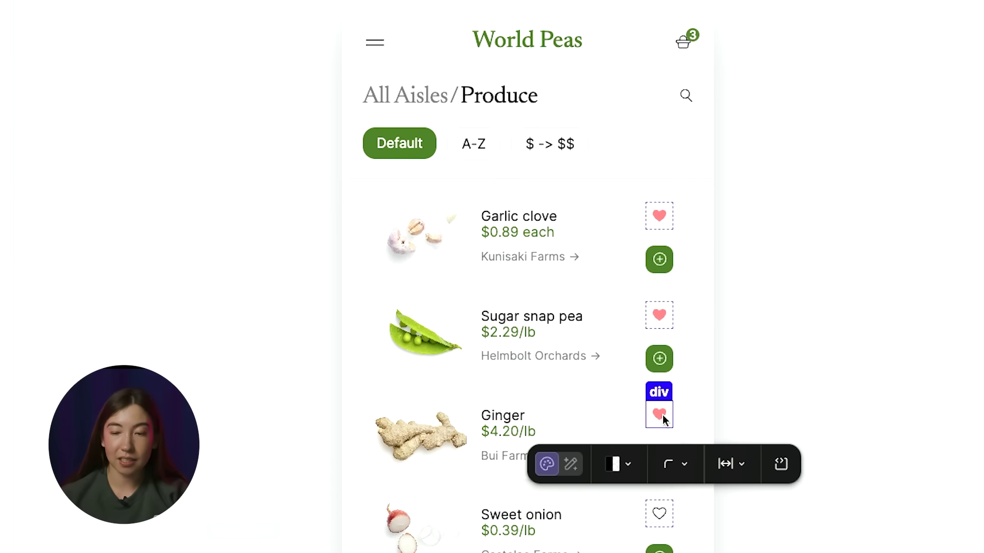
{"action": "left_click", "coordinate": [783, 466]}
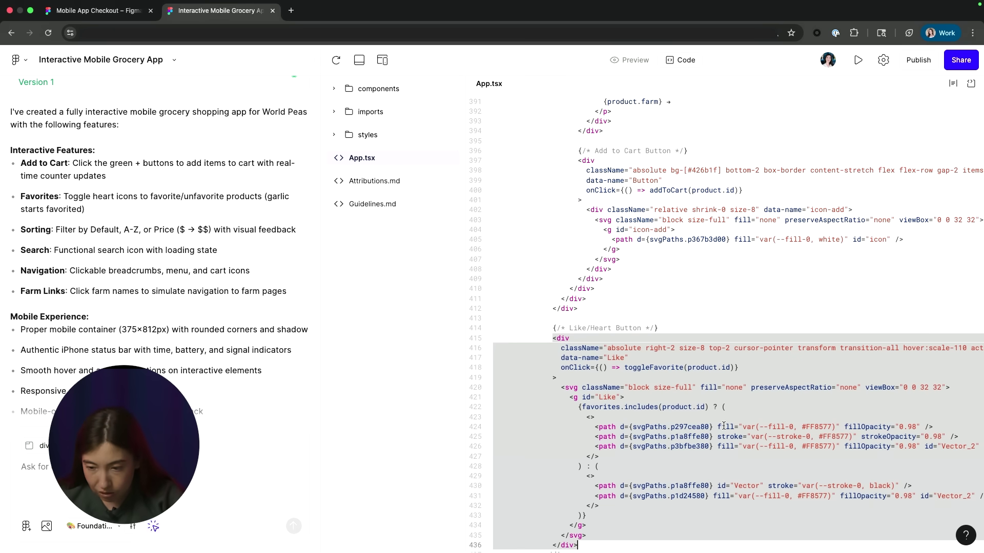
{"action": "scroll", "coordinate": [866, 385], "scroll_direction": "right", "scroll_amount": 5}
Step: Delete hover:scale-110 from the heart button on App.tsx line 416, then return to Preview
{"action": "left_click", "coordinate": [854, 358]}
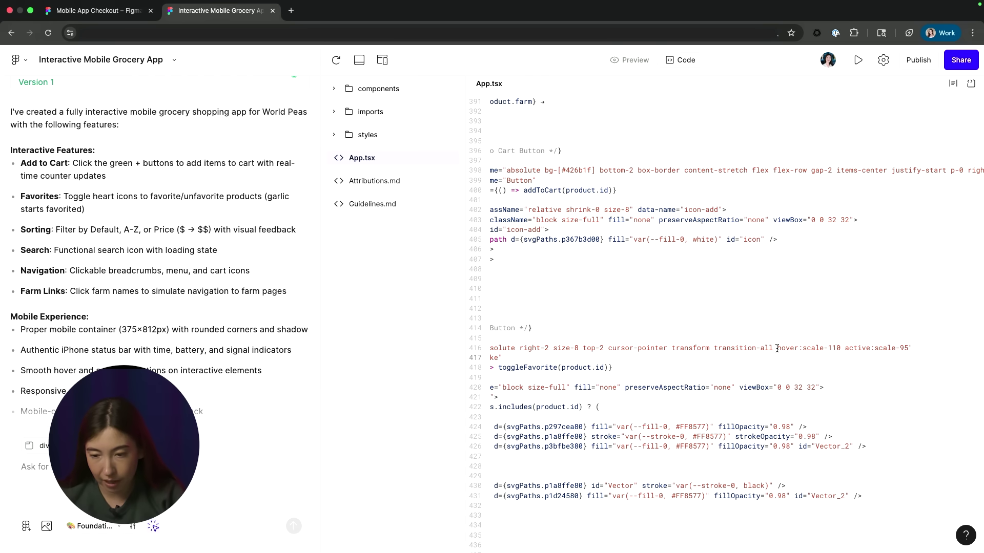
{"action": "left_click_drag", "start_coordinate": [777, 348], "coordinate": [841, 348]}
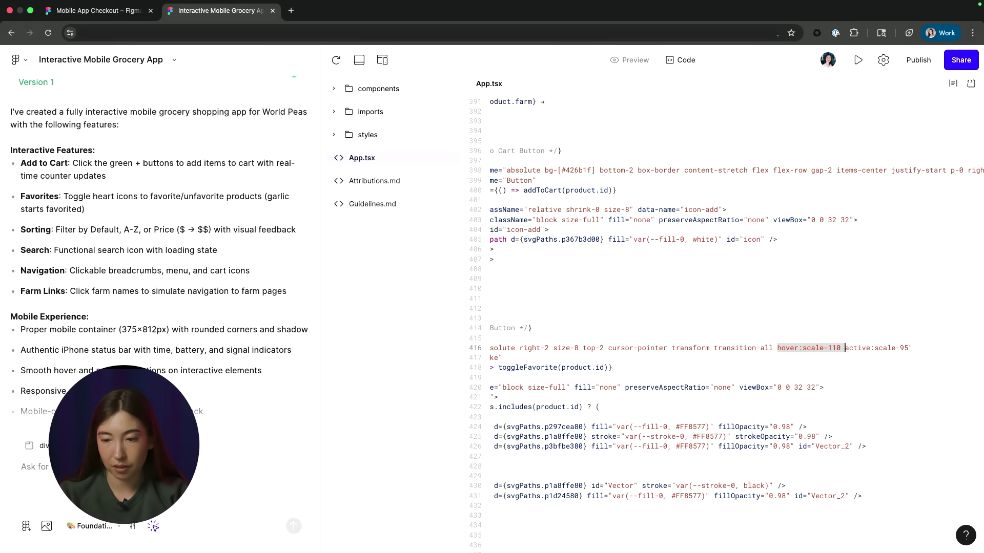
{"action": "key", "text": "BackSpace"}
{"action": "scroll", "coordinate": [811, 367], "scroll_direction": "left", "scroll_amount": 5}
{"action": "left_click", "coordinate": [811, 367]}
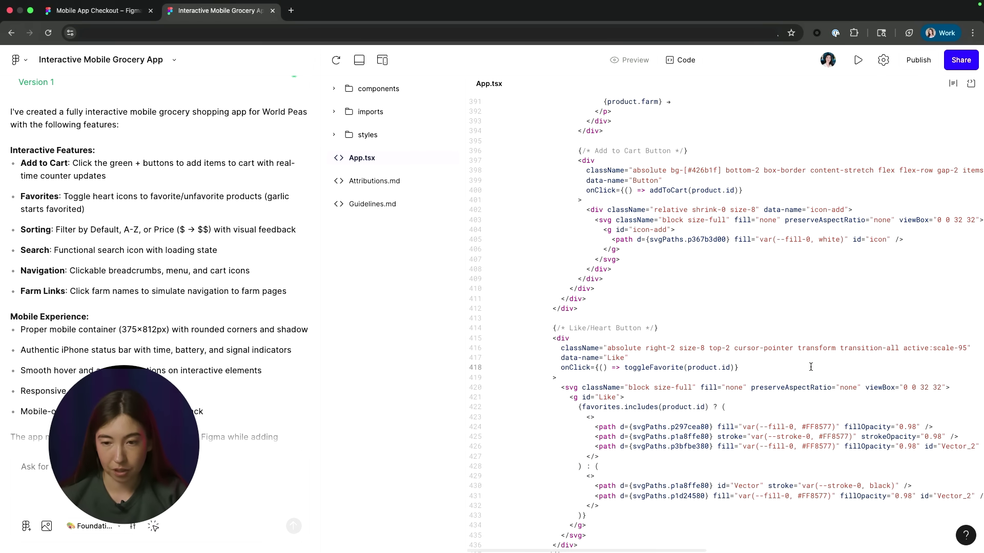
{"action": "left_click", "coordinate": [631, 60]}
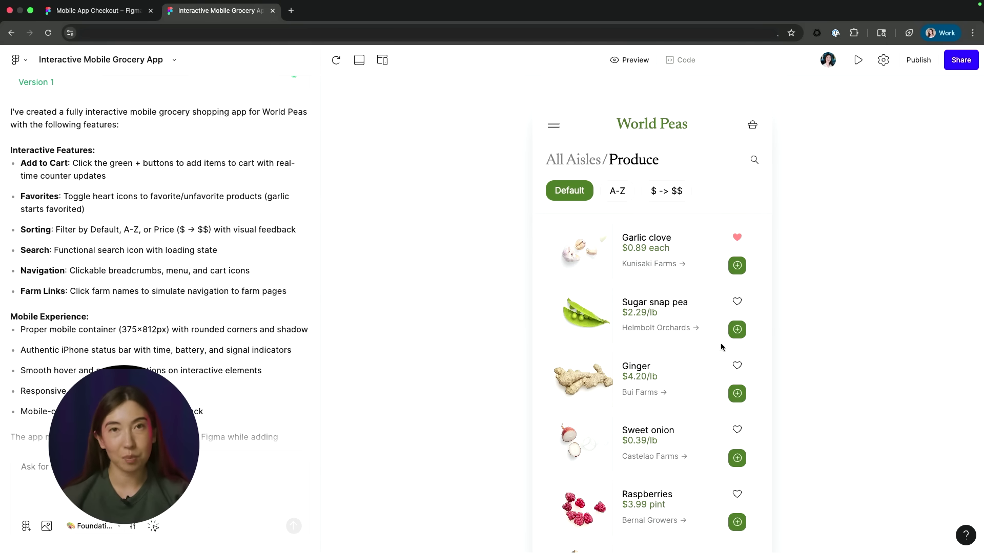
Step: Turn on the device frame and try iPhone 16 Pro, iPhone 16 Pro Max and Android Medium sizes
{"action": "scroll", "coordinate": [628, 428], "scroll_direction": "down", "scroll_amount": 2}
{"action": "scroll", "coordinate": [629, 428], "scroll_direction": "down", "scroll_amount": 3}
{"action": "scroll", "coordinate": [629, 429], "scroll_direction": "up", "scroll_amount": 5}
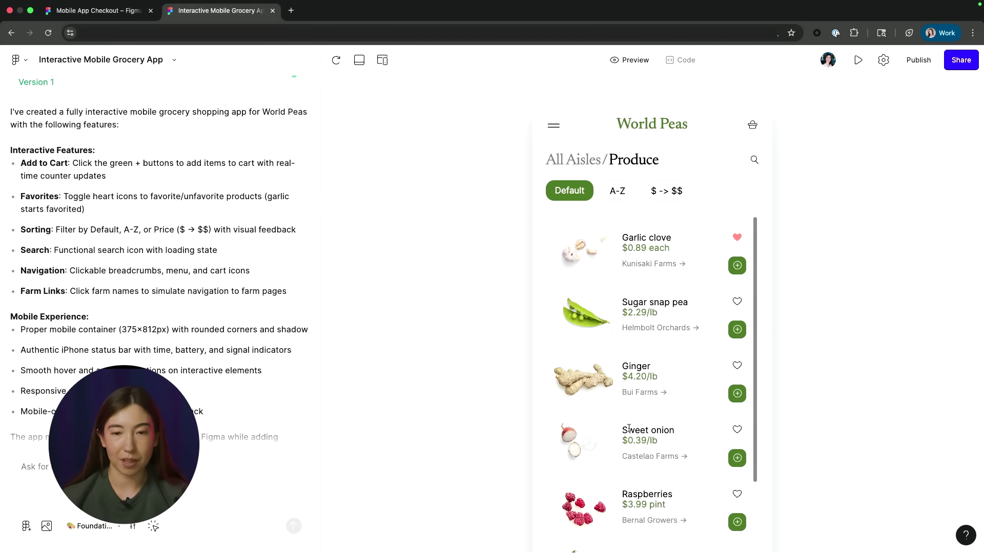
{"action": "left_click", "coordinate": [382, 60]}
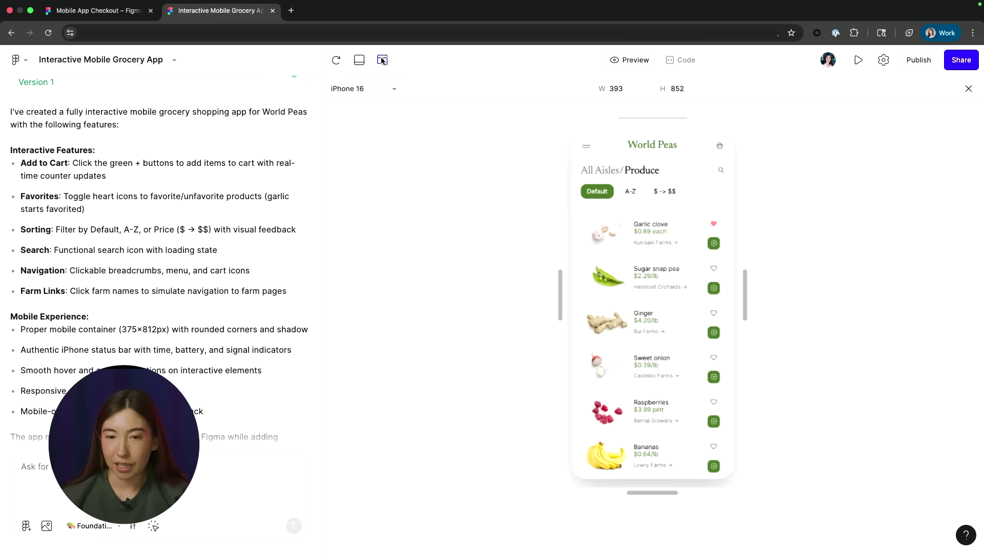
{"action": "left_click", "coordinate": [386, 92]}
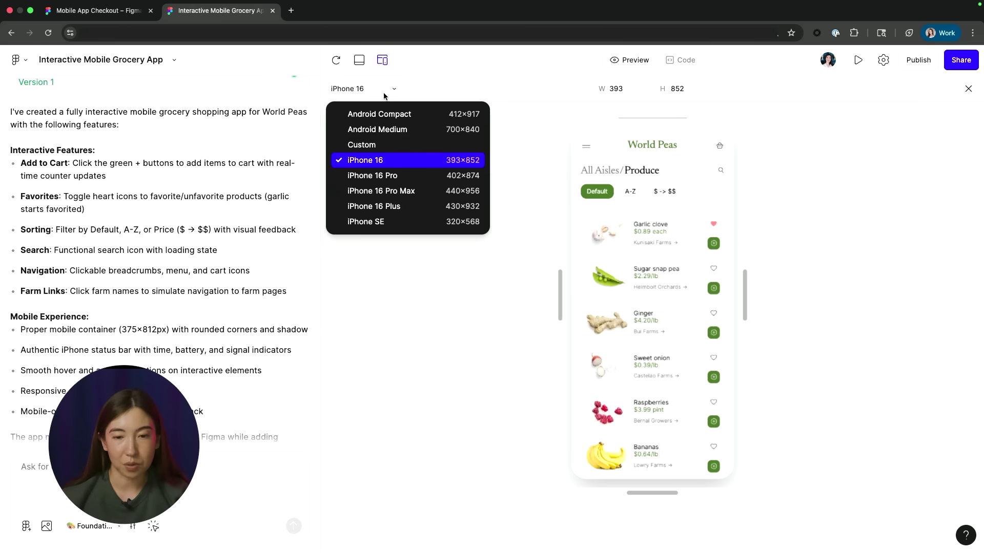
{"action": "left_click", "coordinate": [379, 176]}
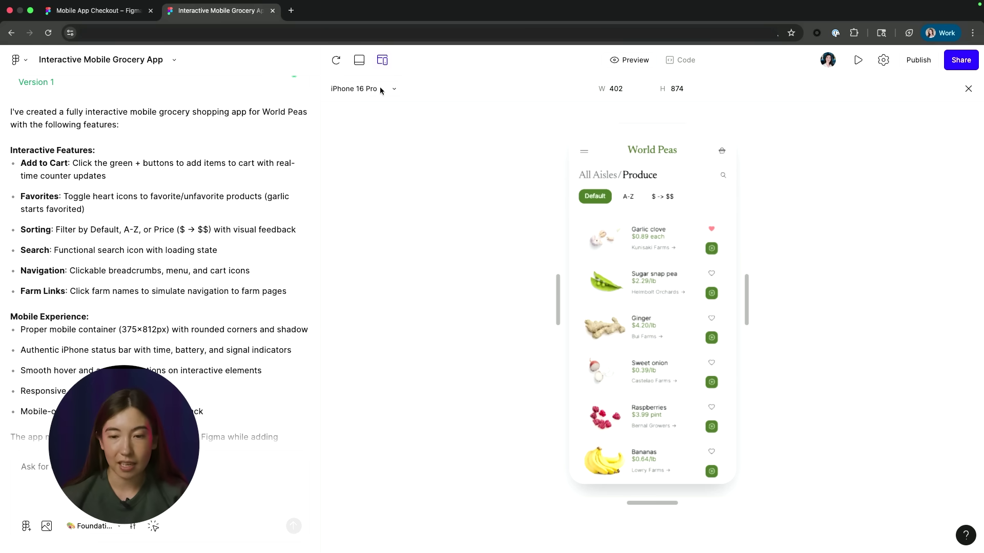
{"action": "left_click", "coordinate": [381, 90]}
{"action": "left_click", "coordinate": [382, 191]}
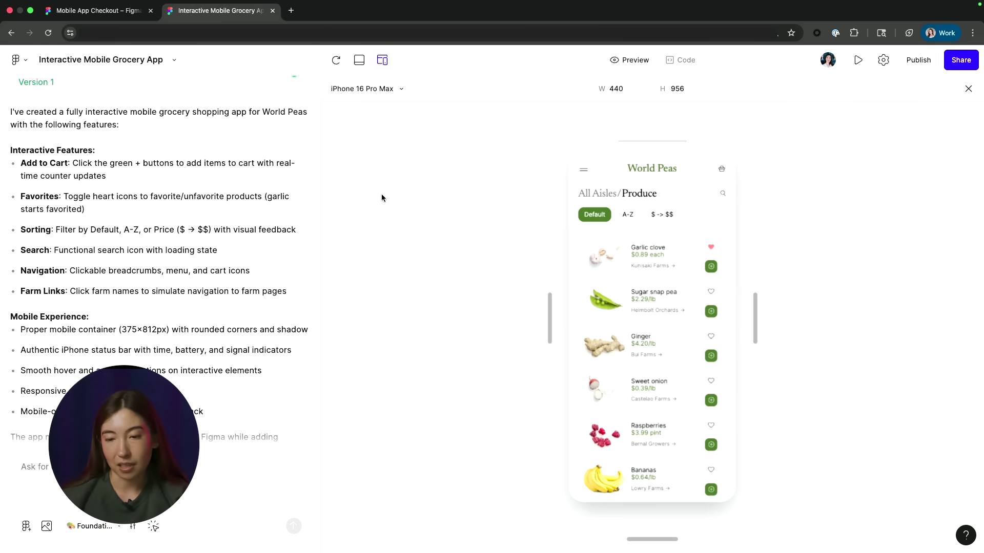
{"action": "left_click", "coordinate": [383, 89]}
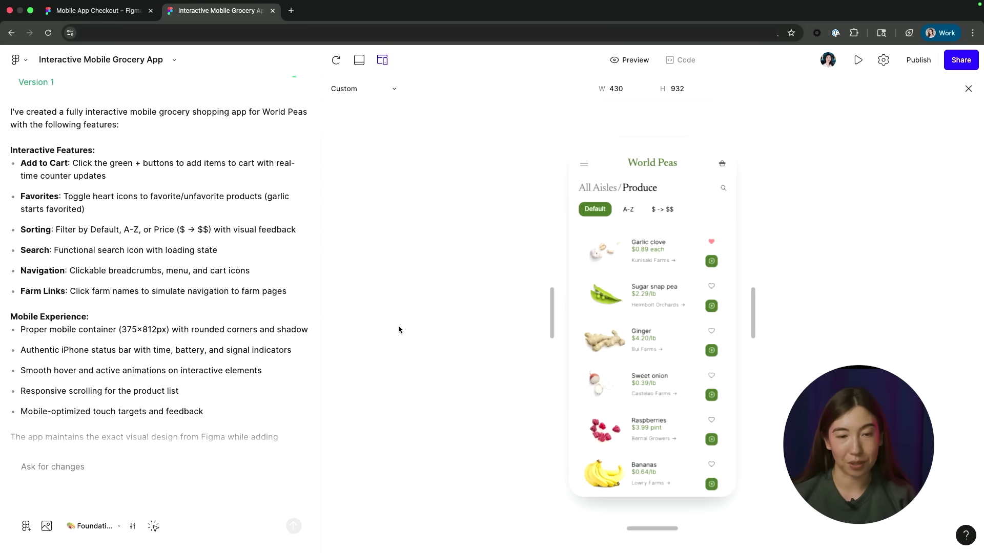
Step: Select the Product - Garlic frame in Mobile App Checkout, then go back to the grocery app
{"action": "left_click", "coordinate": [92, 12]}
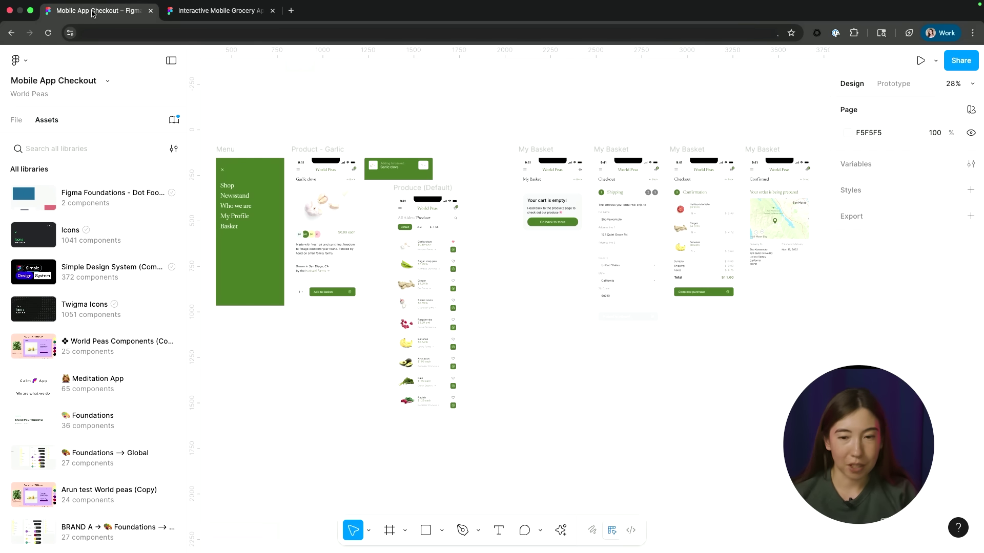
{"action": "scroll", "coordinate": [282, 145], "scroll_direction": "up", "scroll_amount": 5}
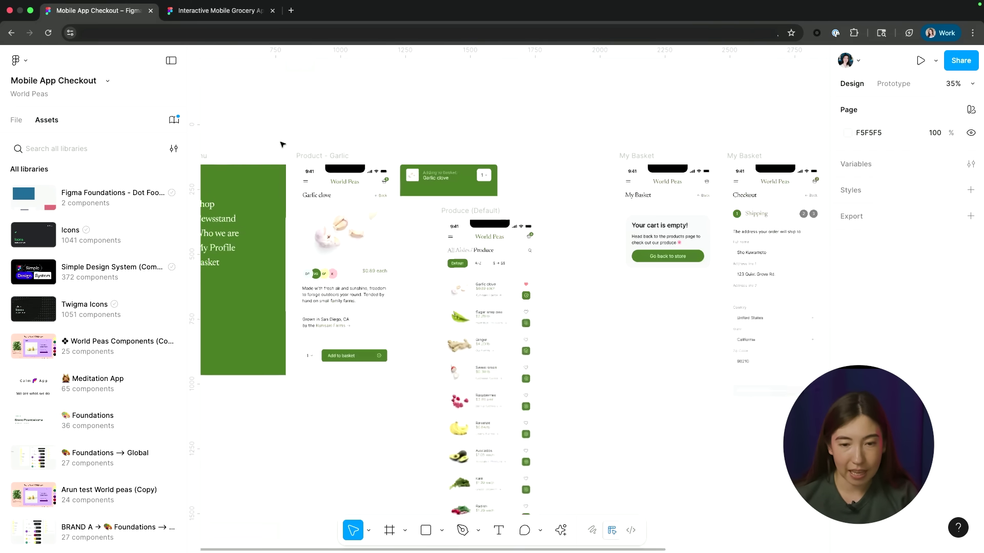
{"action": "scroll", "coordinate": [282, 144], "scroll_direction": "up", "scroll_amount": 1}
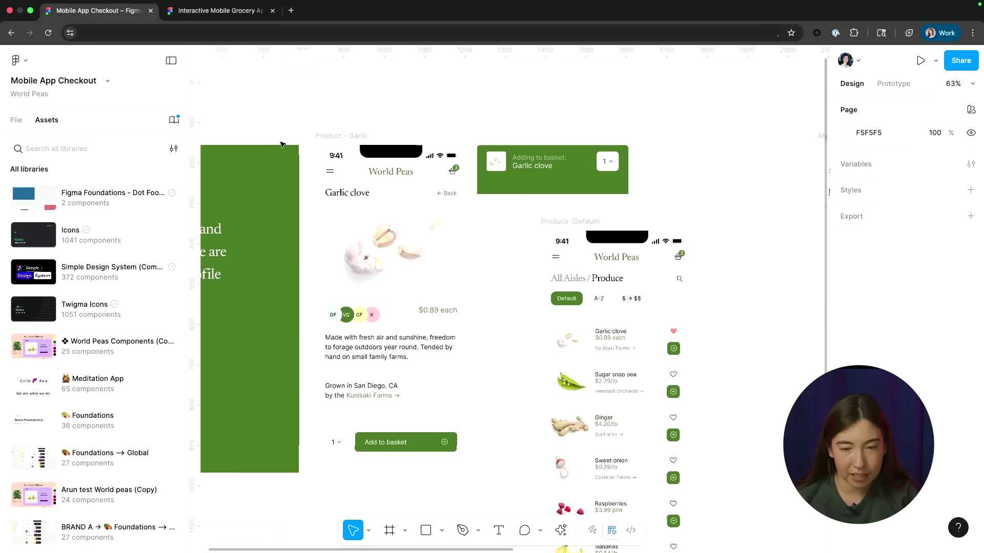
{"action": "left_click", "coordinate": [333, 134]}
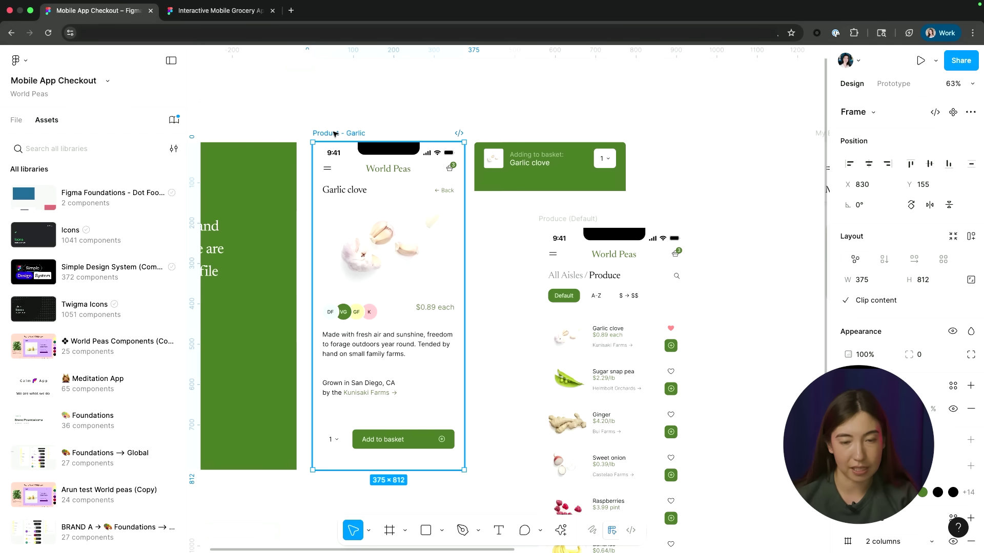
{"action": "left_click", "coordinate": [220, 10]}
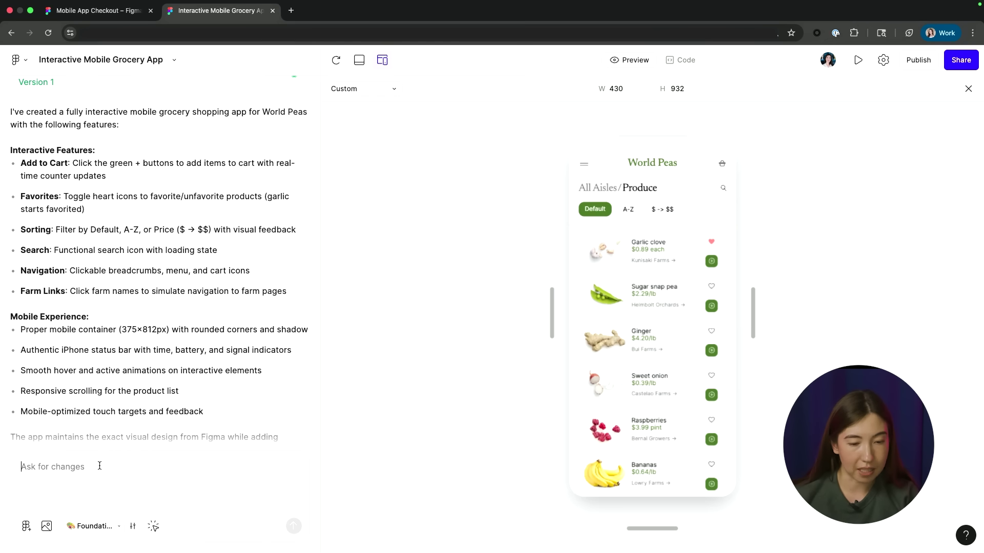
Step: Paste the Product - Garlic design into the prompt and type the product detail screen request
{"action": "left_click", "coordinate": [99, 466]}
{"action": "key", "text": "super+v"}
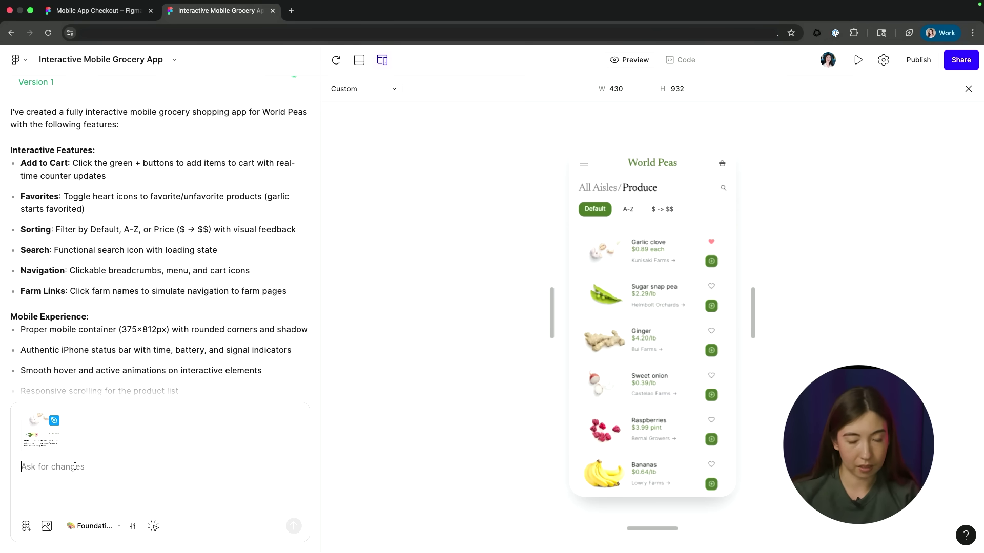
{"action": "type", "text": "Implement t"}
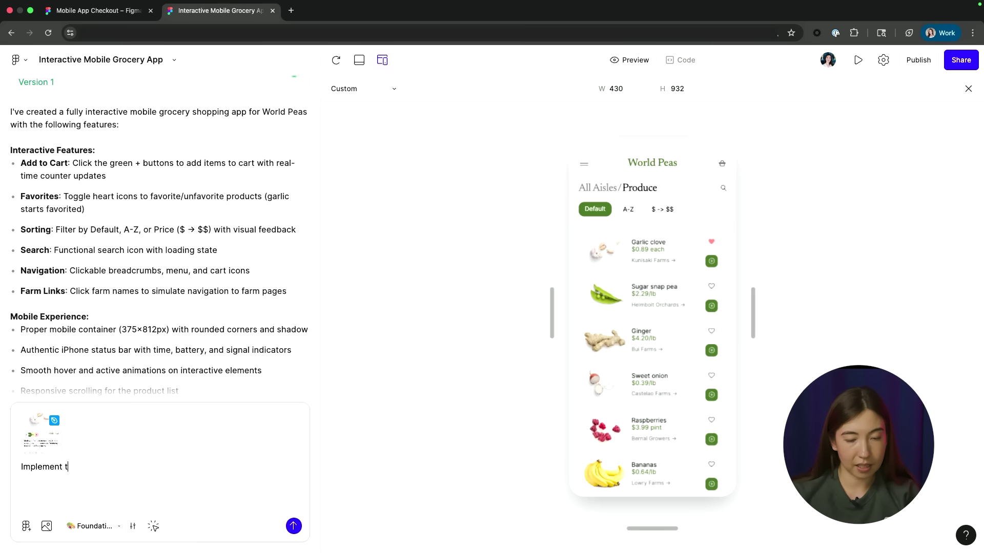
{"action": "type", "text": "his design for the "}
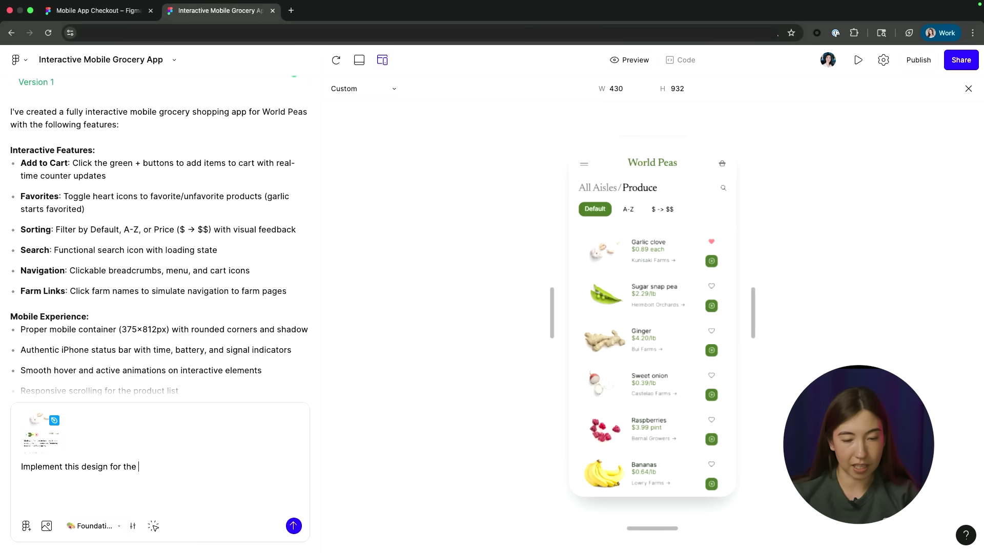
{"action": "type", "text": "product "}
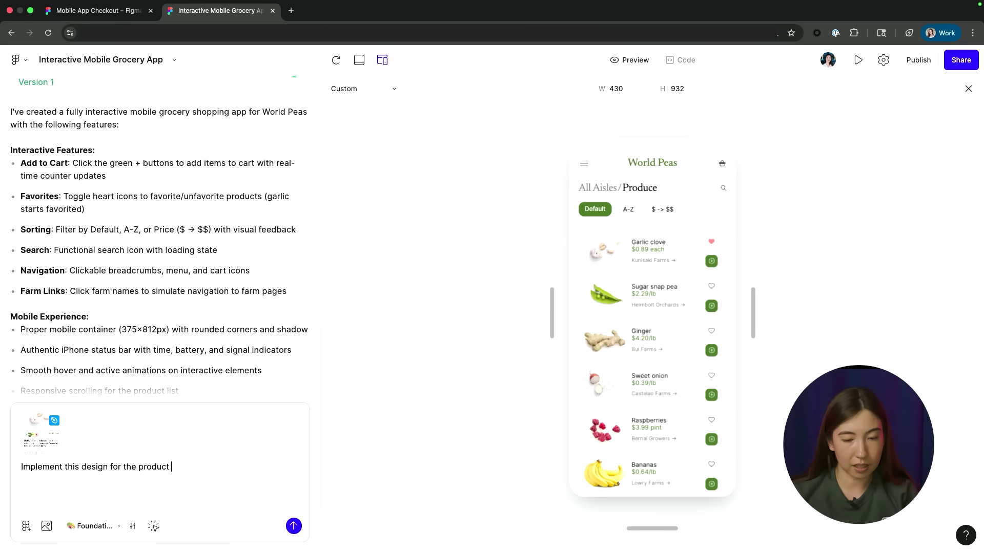
{"action": "type", "text": "detail screen"}
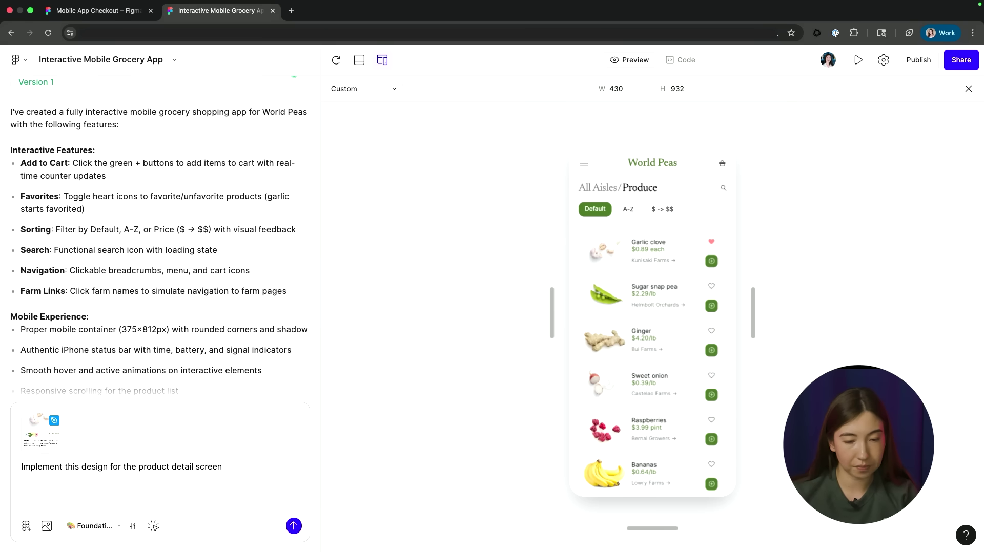
{"action": "type", "text": ", which us"}
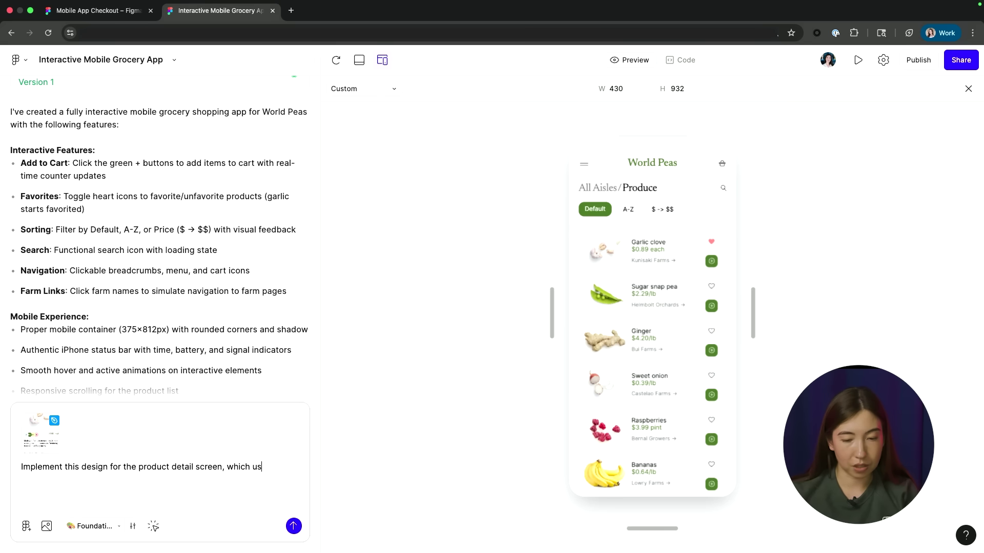
{"action": "type", "text": "ers can navigat"}
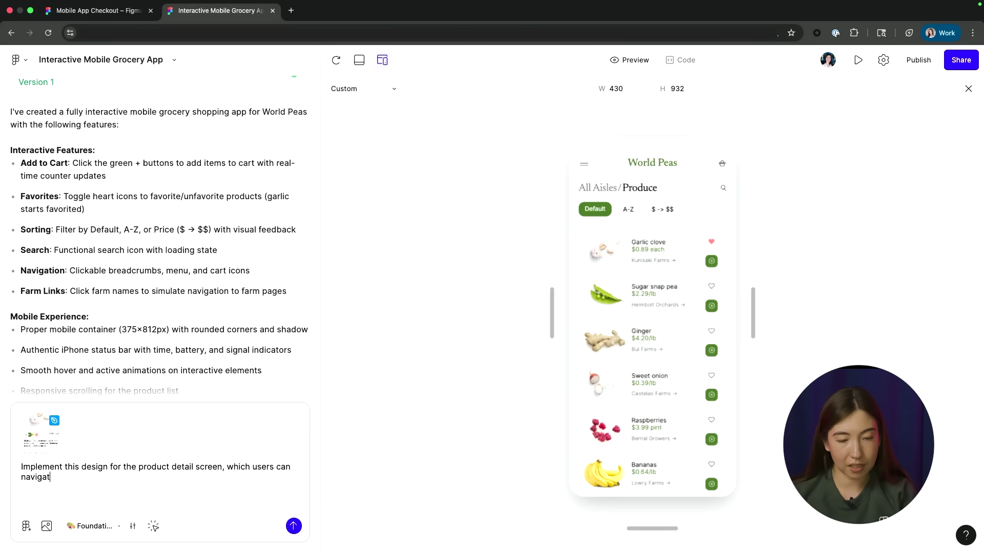
{"action": "type", "text": "e to af"}
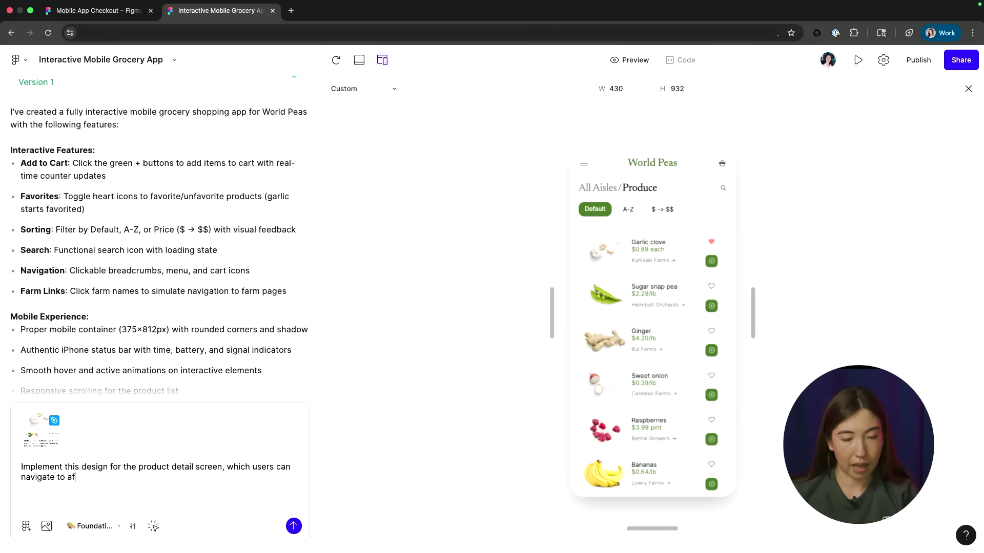
{"action": "type", "text": "ter clicking on "}
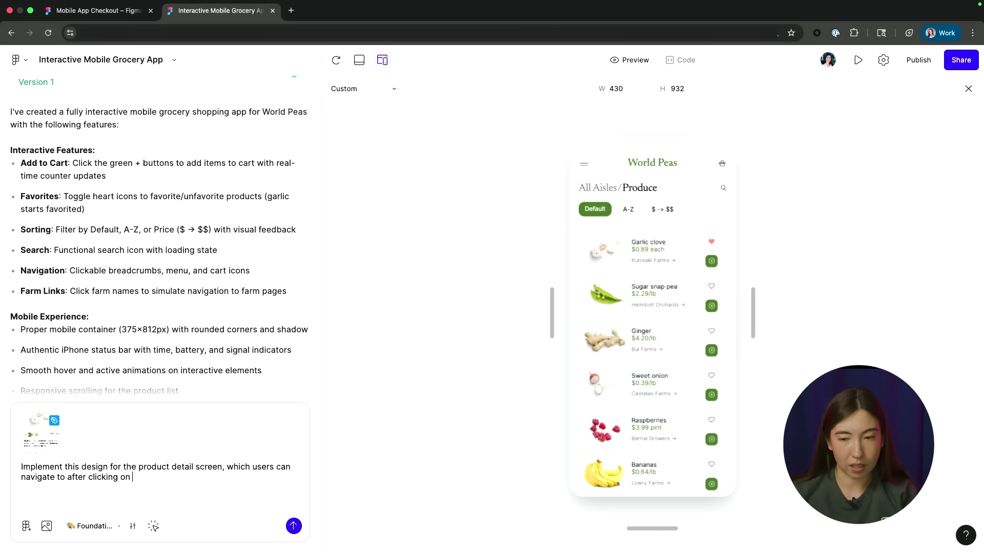
{"action": "type", "text": "the product "}
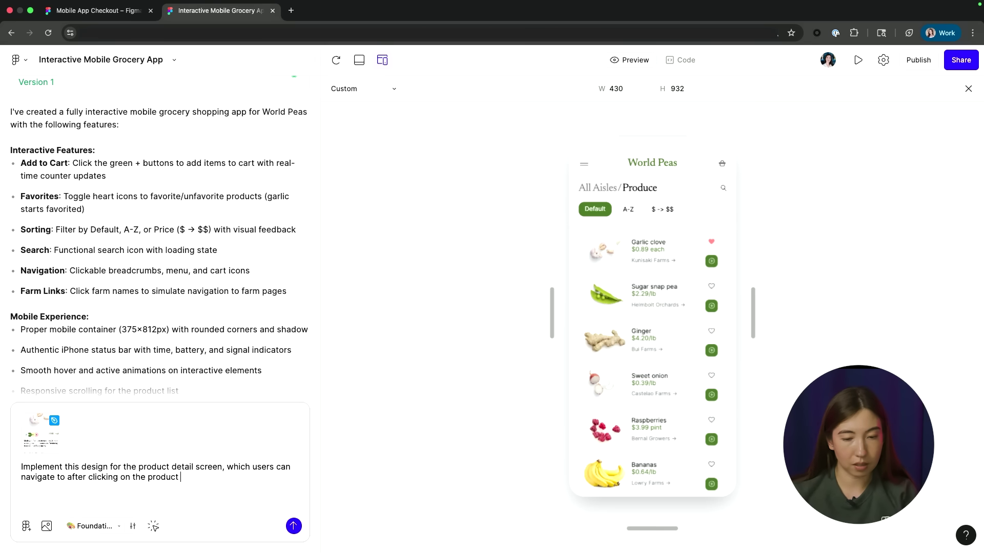
{"action": "type", "text": "card in the prod"}
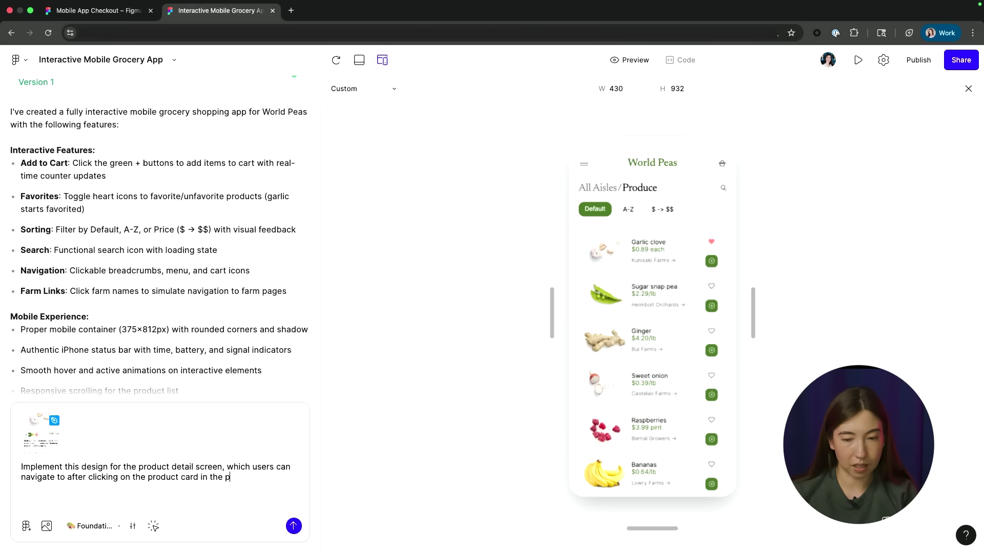
{"action": "type", "text": "uce screen"}
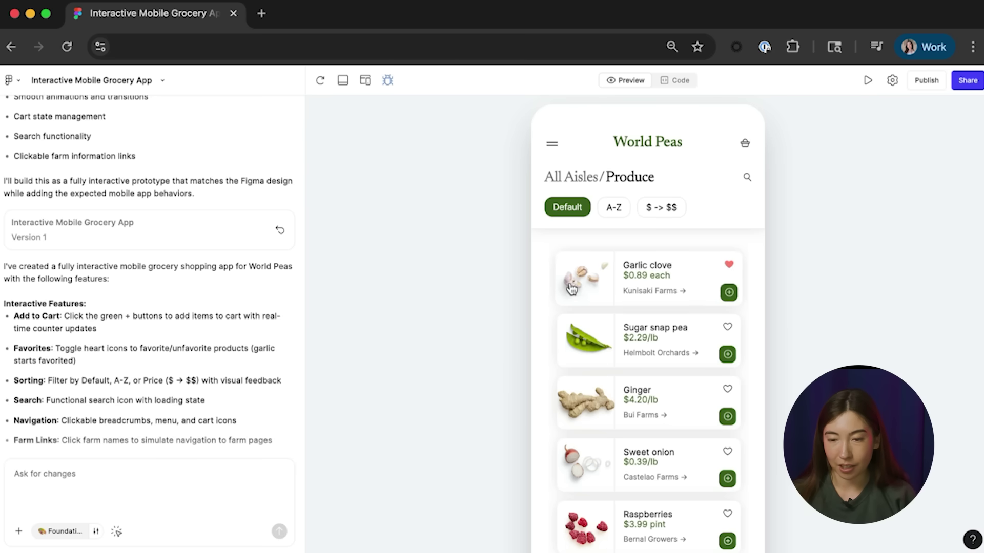
Step: Open the Garlic clove card in the preview and scroll to check its Add to basket button
{"action": "left_click", "coordinate": [595, 292]}
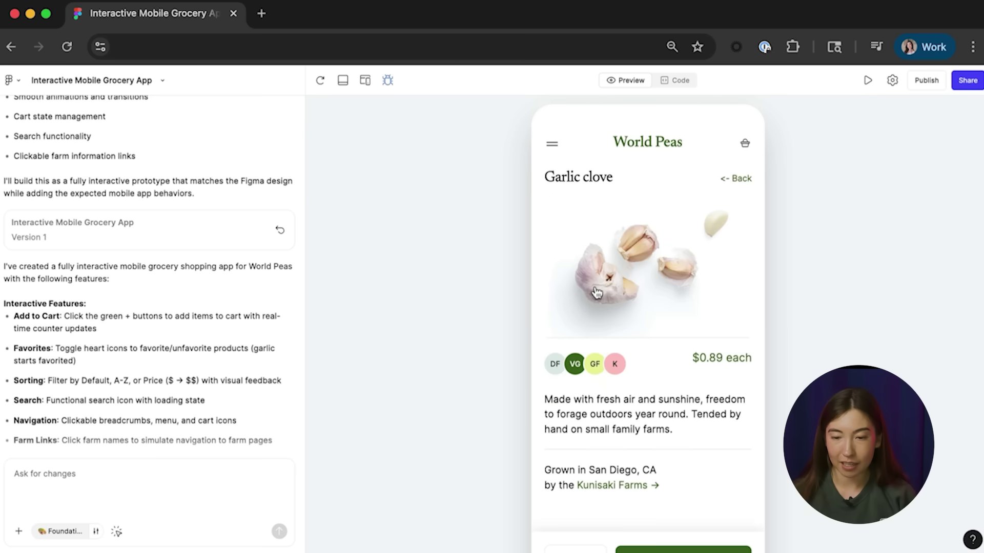
{"action": "scroll", "coordinate": [662, 346], "scroll_direction": "down", "scroll_amount": 2}
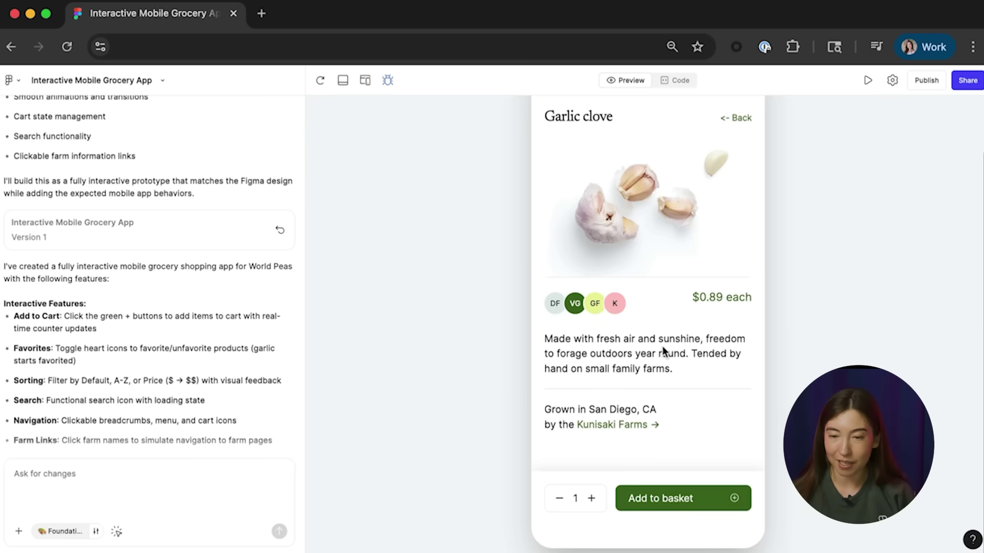
{"action": "scroll", "coordinate": [662, 349], "scroll_direction": "up", "scroll_amount": 2}
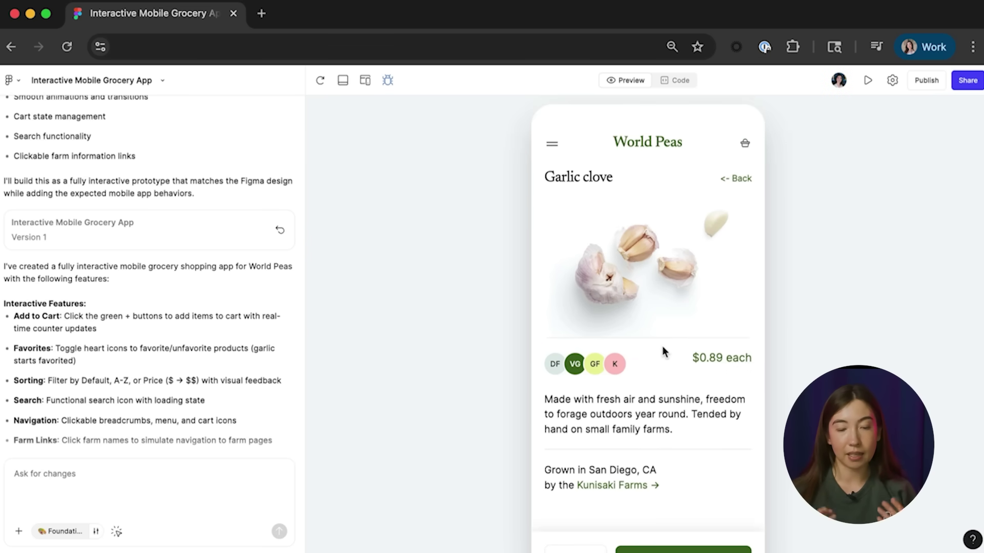
{"action": "left_click", "coordinate": [118, 532]}
{"action": "left_click", "coordinate": [118, 533]}
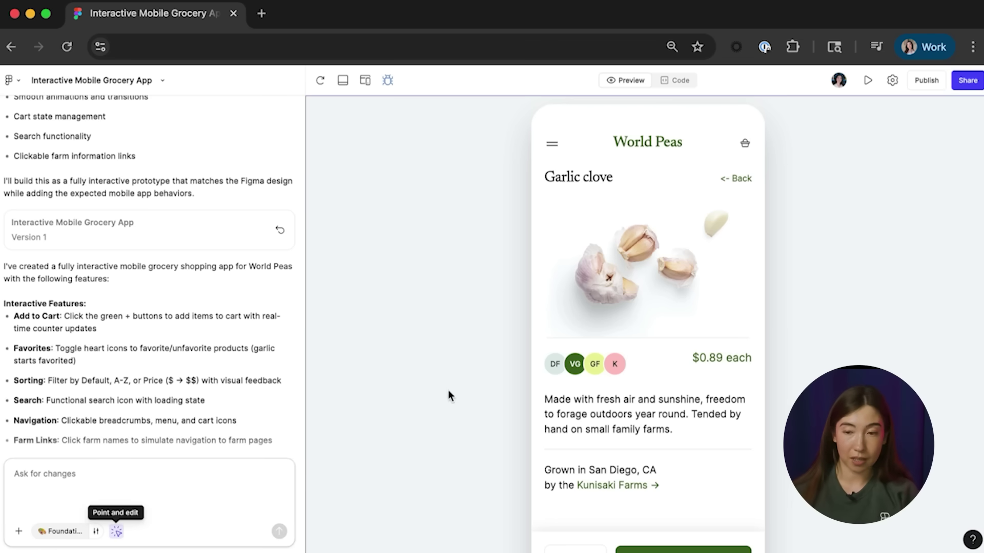
{"action": "left_click", "coordinate": [558, 379]}
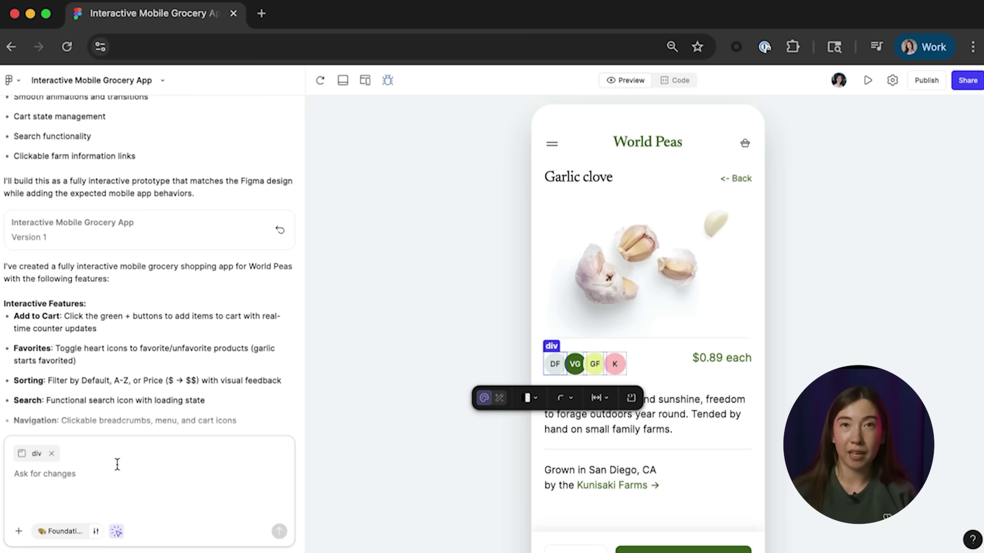
{"action": "left_click", "coordinate": [118, 531]}
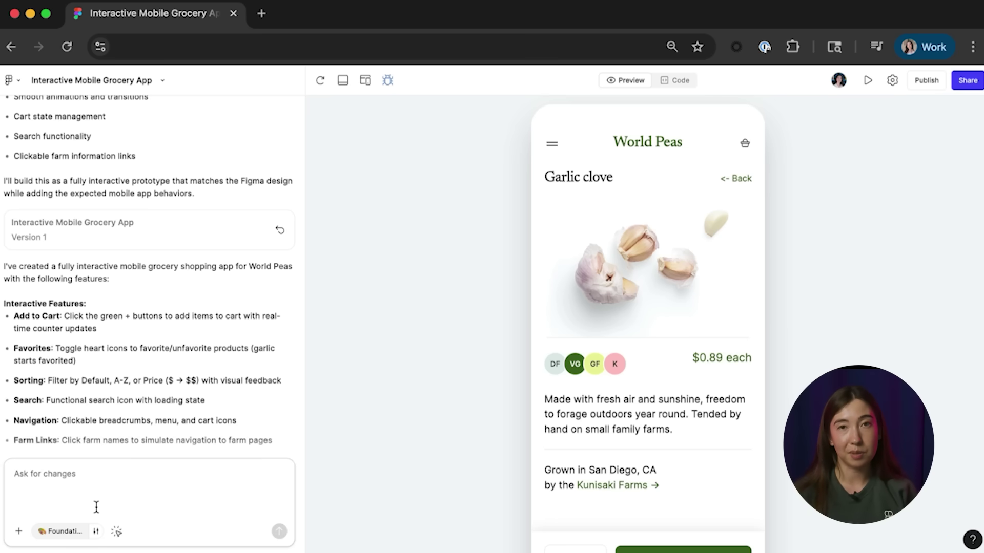
{"action": "scroll", "coordinate": [143, 330], "scroll_direction": "up", "scroll_amount": 10}
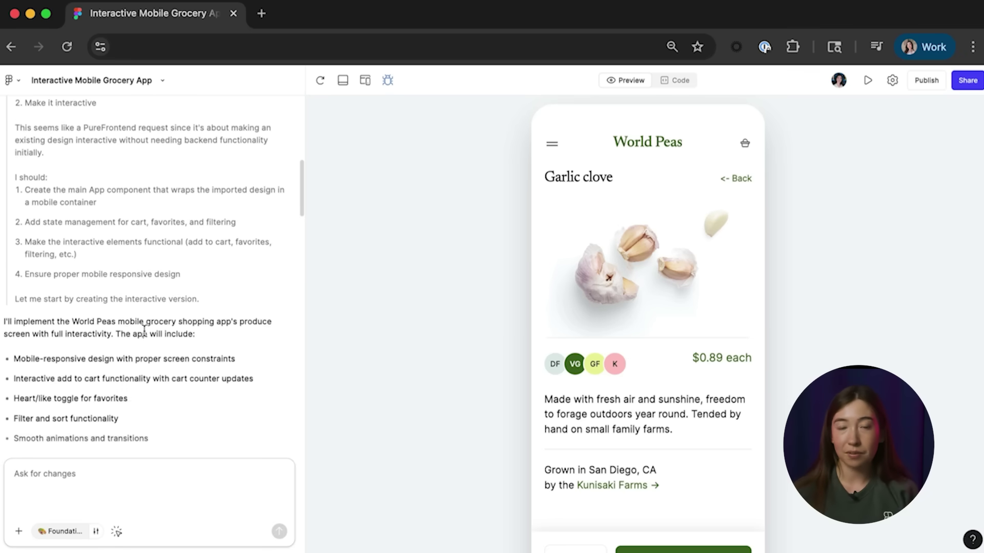
{"action": "scroll", "coordinate": [143, 330], "scroll_direction": "up", "scroll_amount": 5}
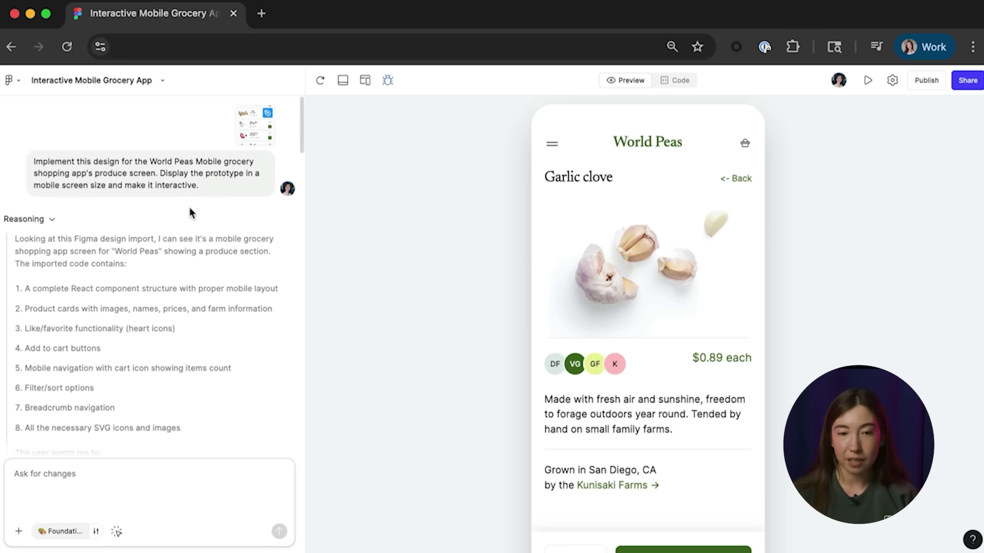
{"action": "scroll", "coordinate": [224, 237], "scroll_direction": "down", "scroll_amount": 10}
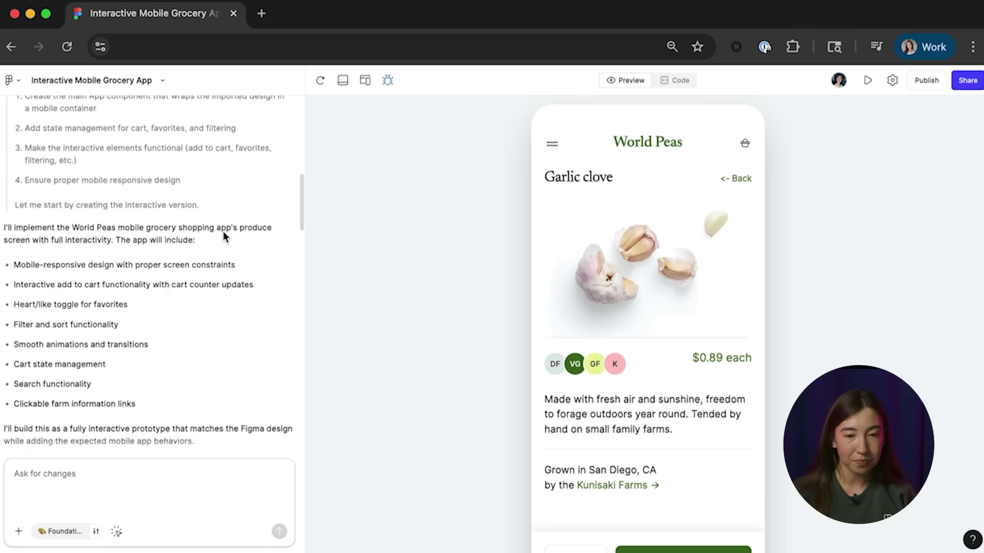
{"action": "scroll", "coordinate": [224, 237], "scroll_direction": "down", "scroll_amount": 10}
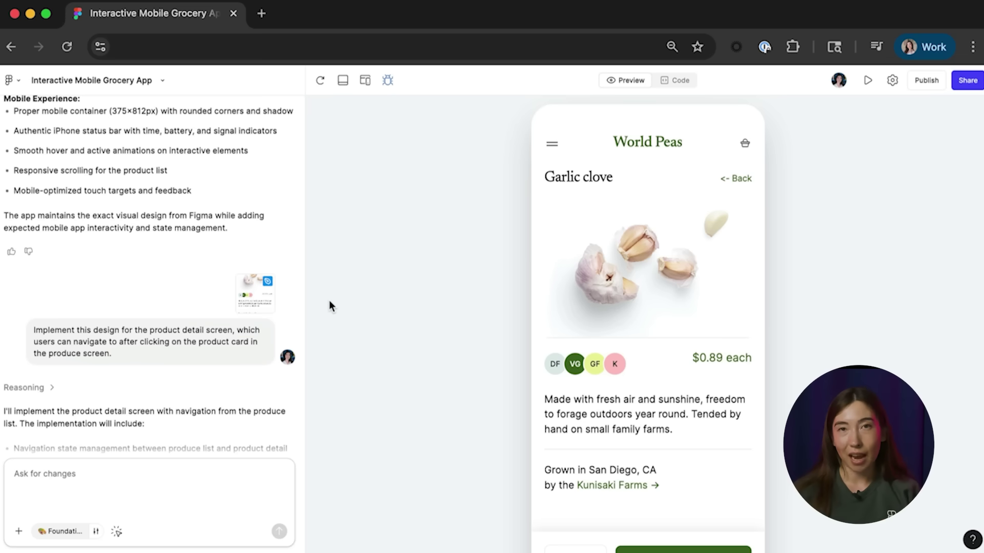
{"action": "scroll", "coordinate": [266, 215], "scroll_direction": "up", "scroll_amount": 6}
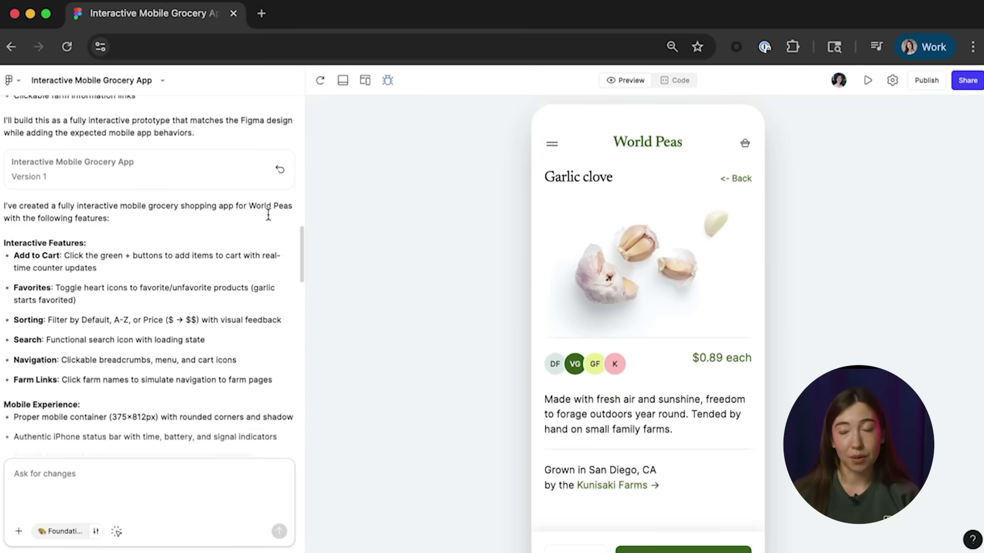
{"action": "scroll", "coordinate": [268, 215], "scroll_direction": "up", "scroll_amount": 3}
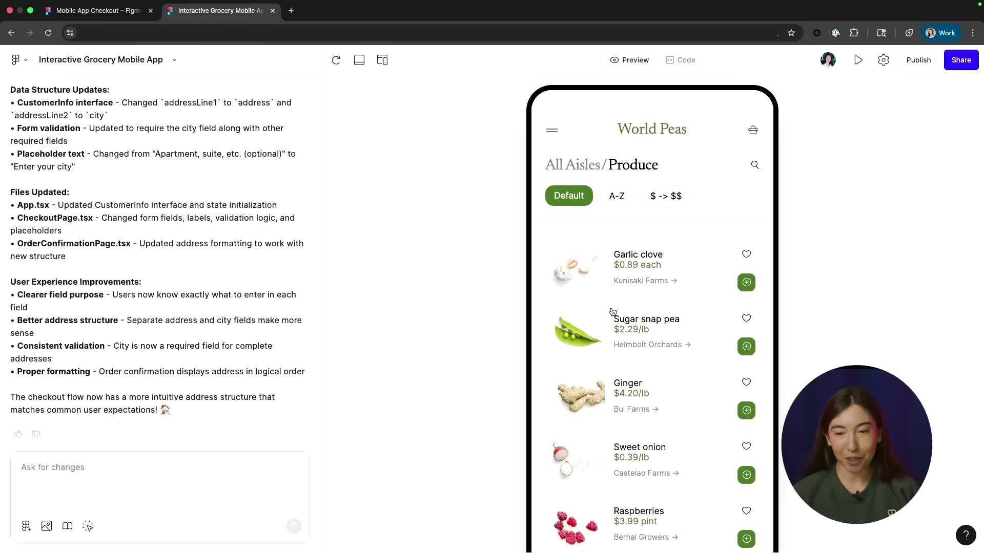
Step: Add Garlic clove to the basket, view the basket, and proceed to checkout
{"action": "left_click", "coordinate": [743, 283]}
{"action": "left_click", "coordinate": [695, 275]}
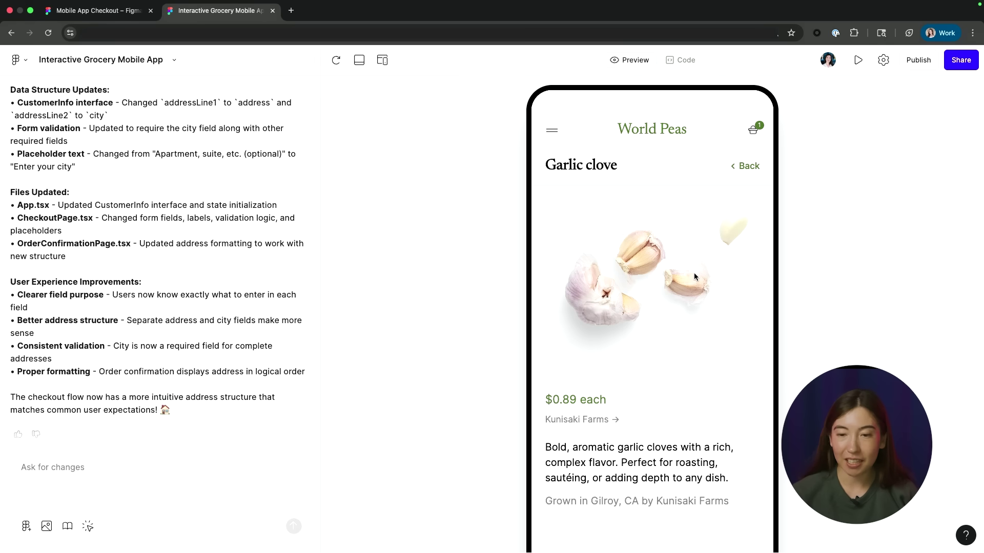
{"action": "left_click", "coordinate": [752, 131]}
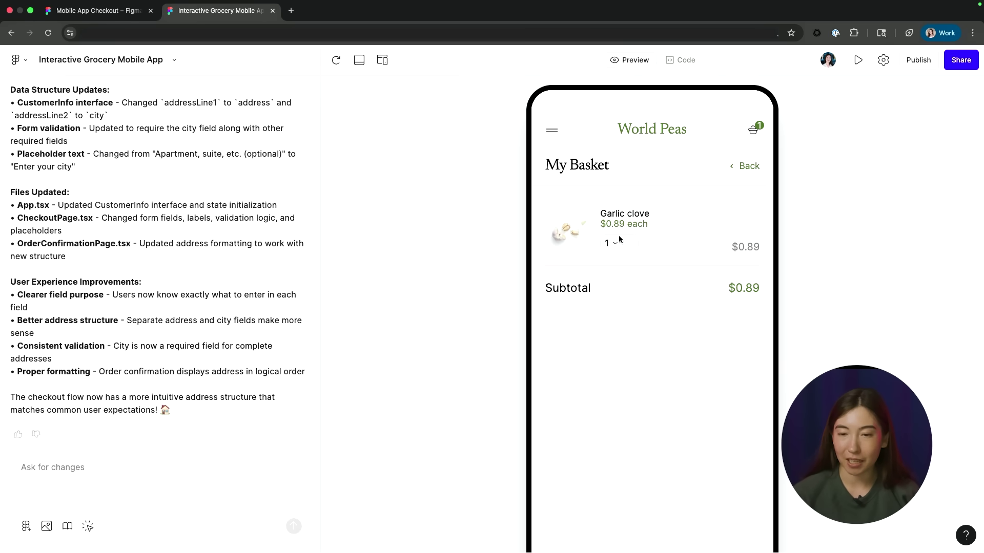
{"action": "scroll", "coordinate": [663, 311], "scroll_direction": "down", "scroll_amount": 3}
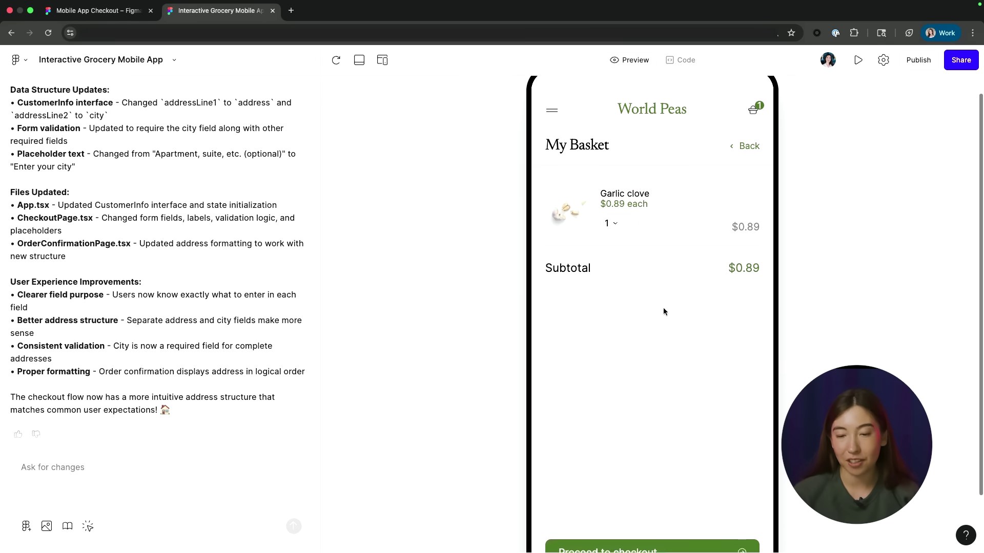
{"action": "left_click", "coordinate": [620, 485]}
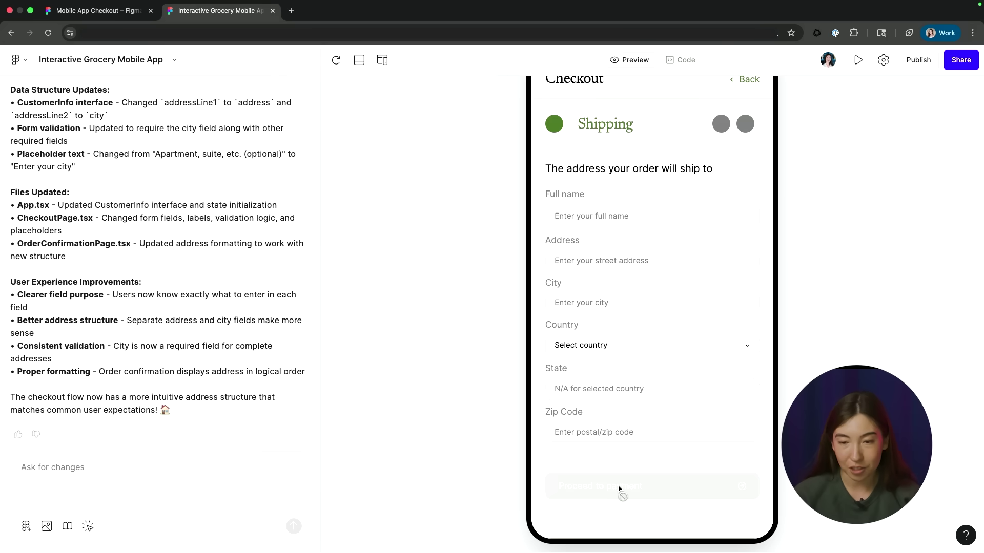
Step: Enter the customer's full name and begin the street address in the shipping form
{"action": "left_click", "coordinate": [617, 210]}
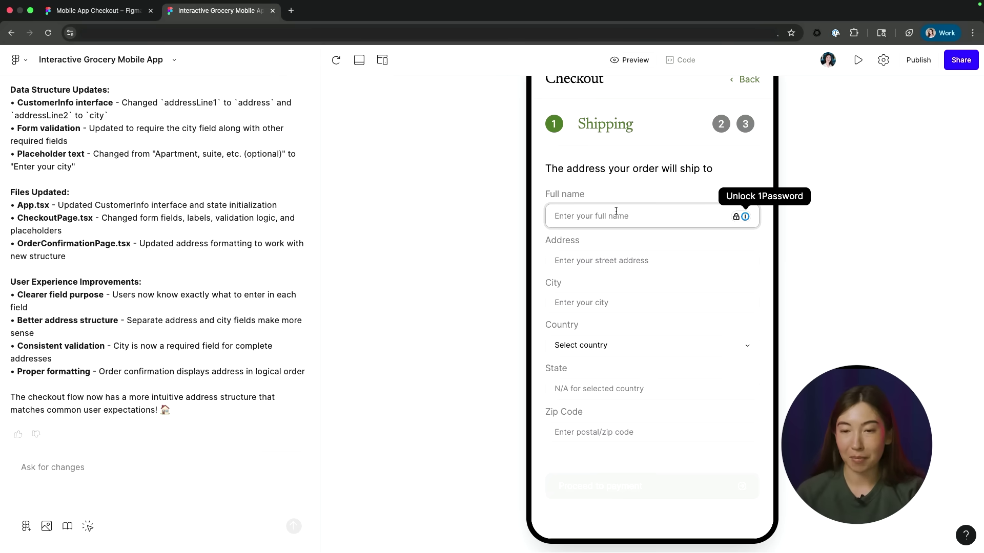
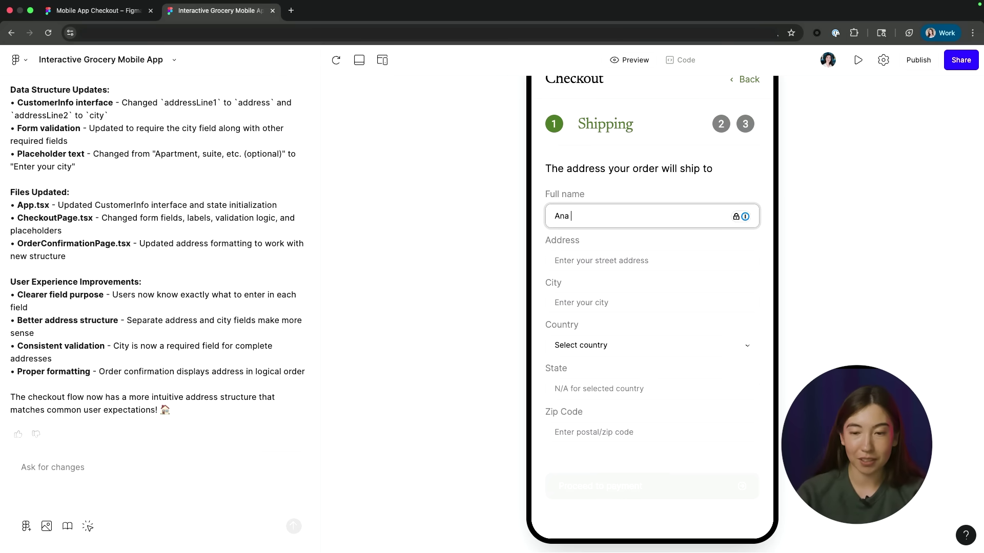
{"action": "left_click", "coordinate": [630, 256]}
{"action": "type", "text": "1234"}
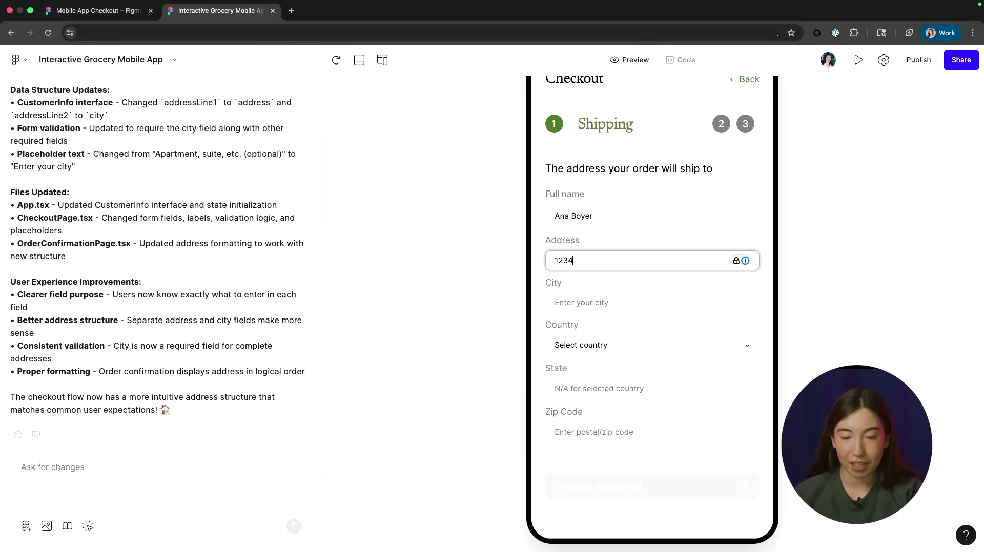
{"action": "scroll", "coordinate": [619, 229], "scroll_direction": "up", "scroll_amount": 3}
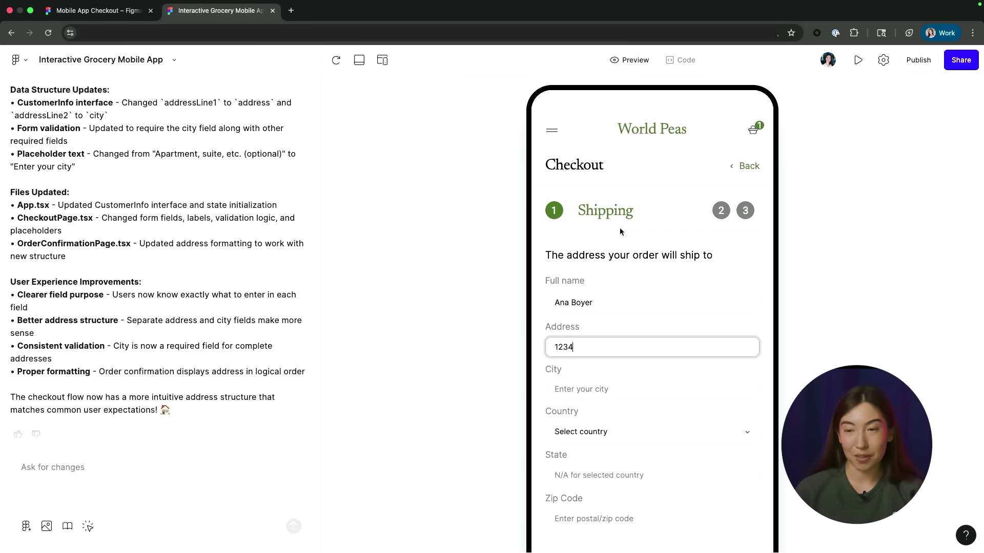
{"action": "left_click", "coordinate": [963, 60]}
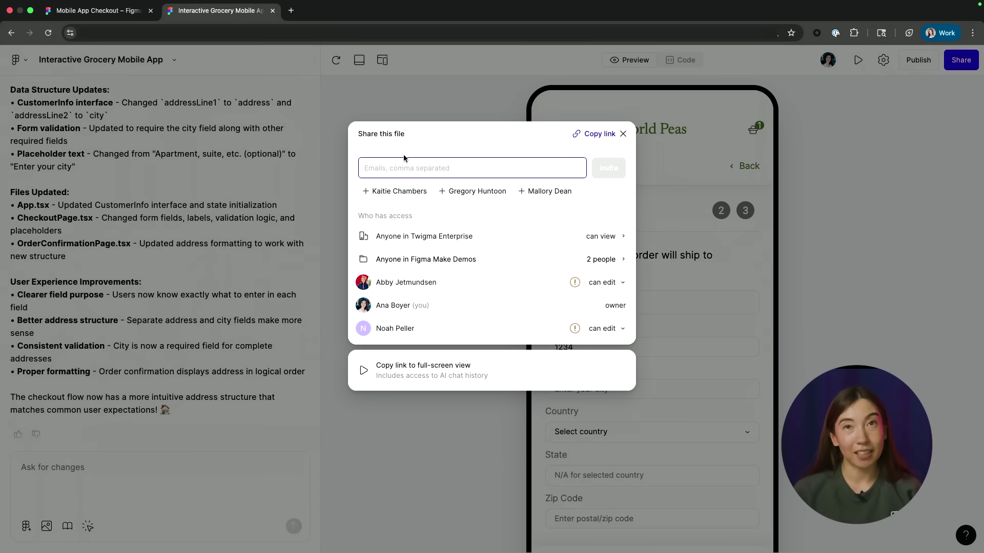
{"action": "left_click", "coordinate": [623, 135]}
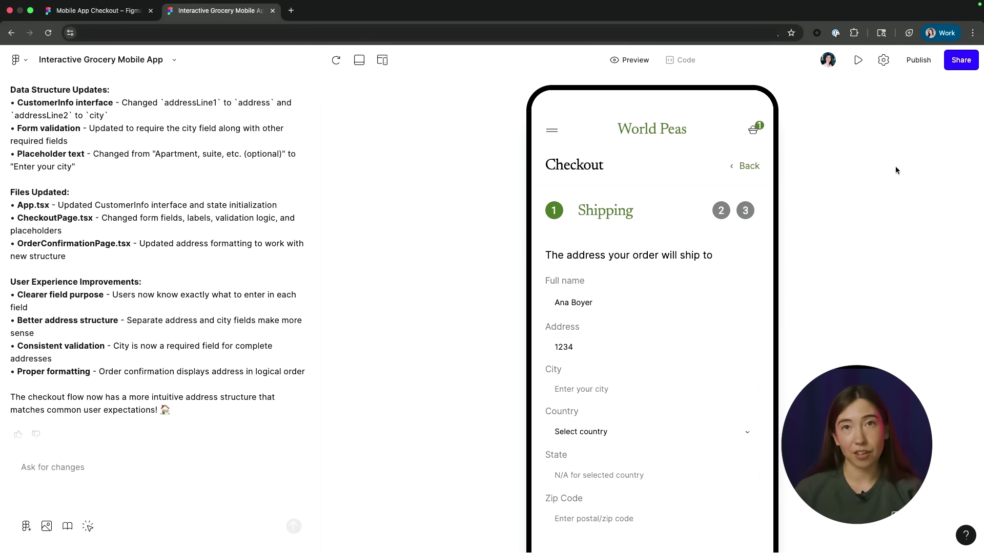
Step: Open the Publish popover showing the figma.site URL and Published status
{"action": "left_click", "coordinate": [914, 63]}
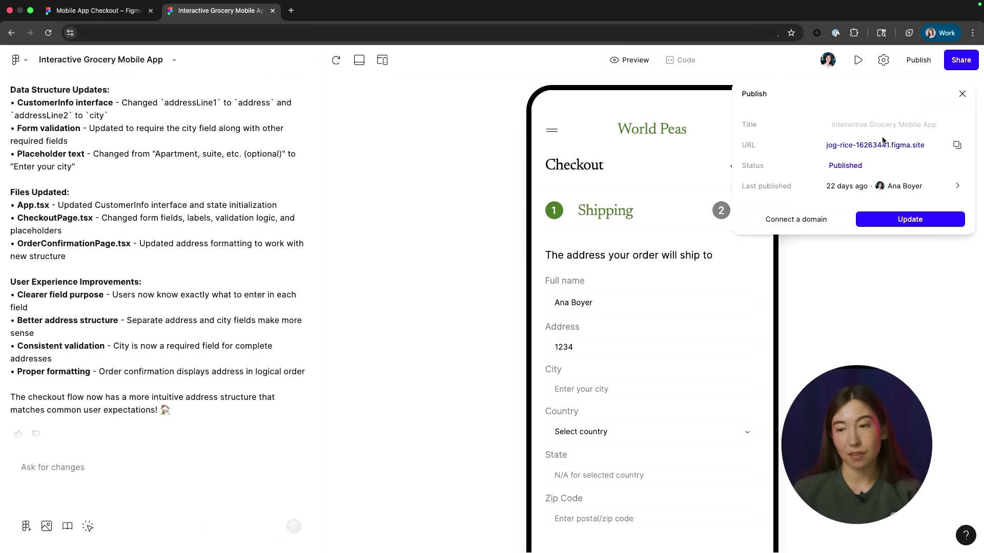